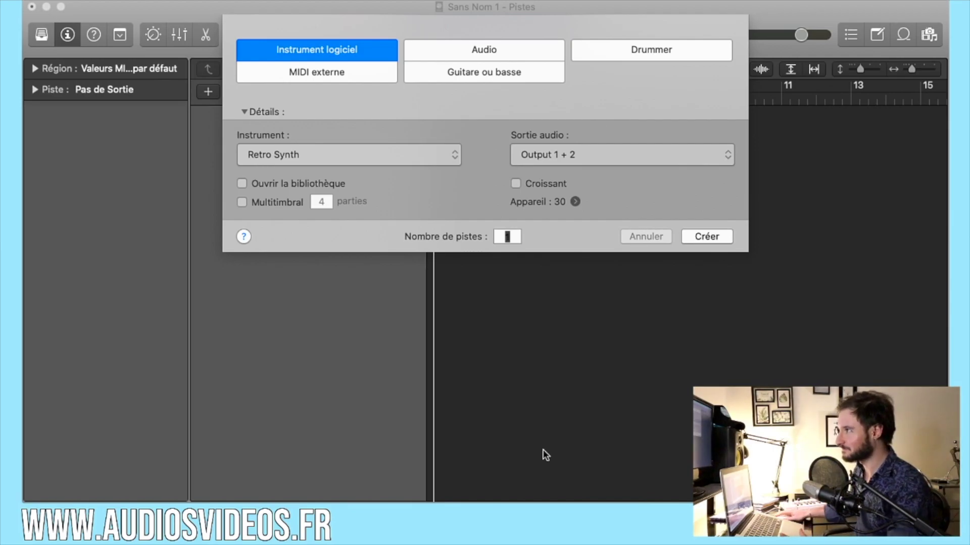
Create one software instrument track using the stereo version of the Sampler (Multi-Sample) instrument.
{"action": "left_click", "coordinate": [380, 161]}
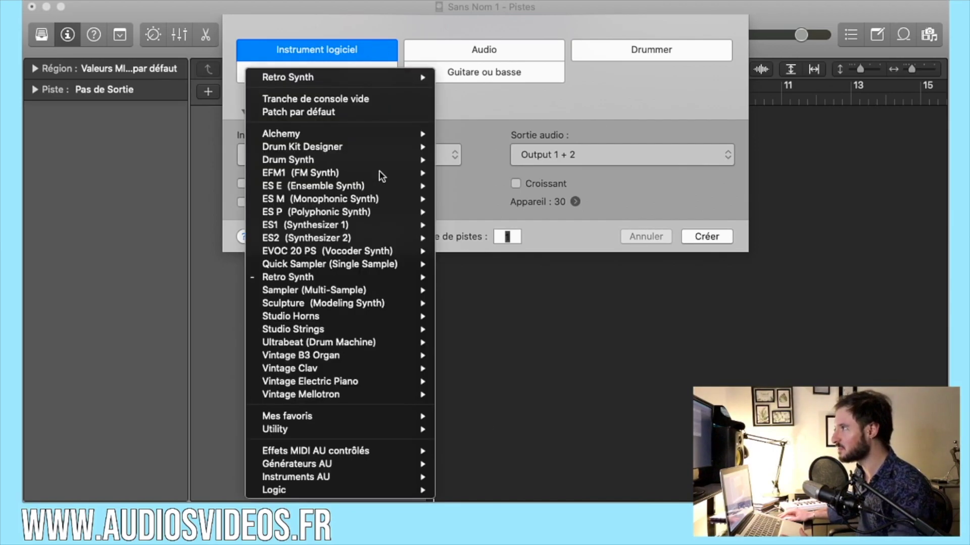
{"action": "mouse_move", "coordinate": [333, 302]}
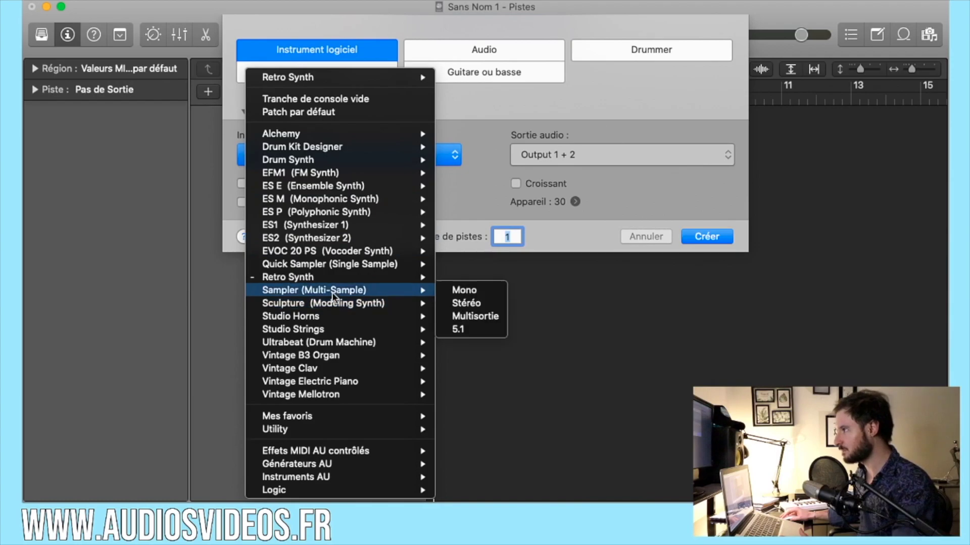
{"action": "left_click", "coordinate": [470, 304]}
{"action": "left_click", "coordinate": [707, 238]}
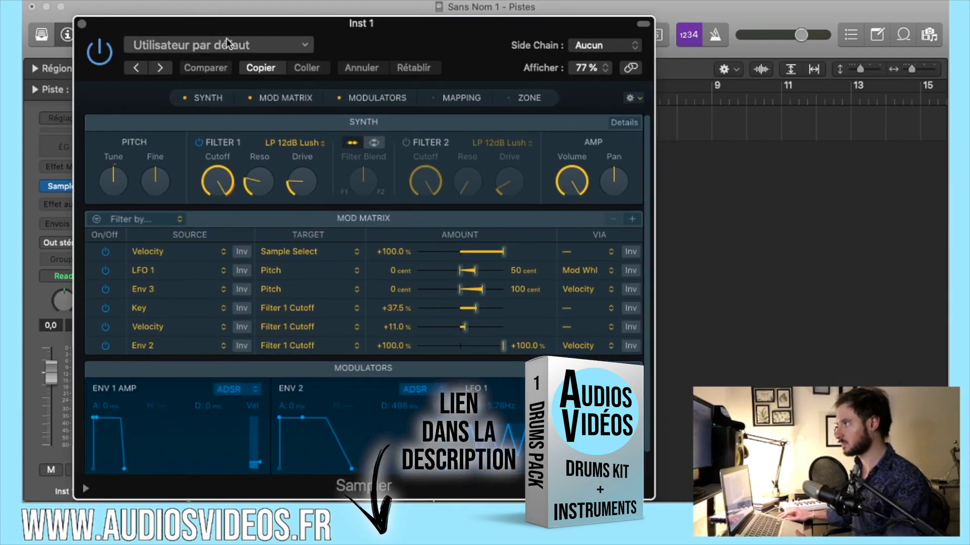
Load the factory acoustic piano preset Steinway Grand Piano 2 into Sampler and close its window.
{"action": "left_click", "coordinate": [228, 45]}
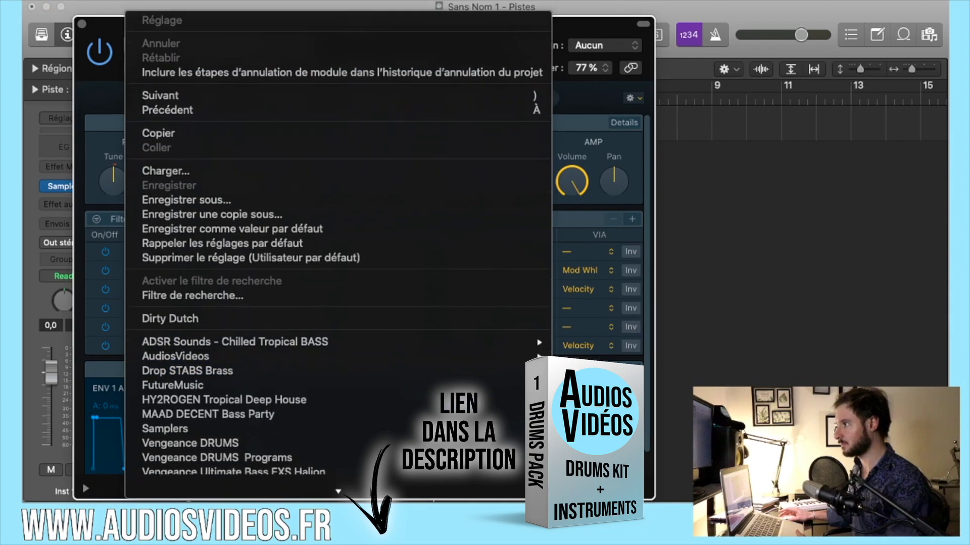
{"action": "mouse_move", "coordinate": [225, 477]}
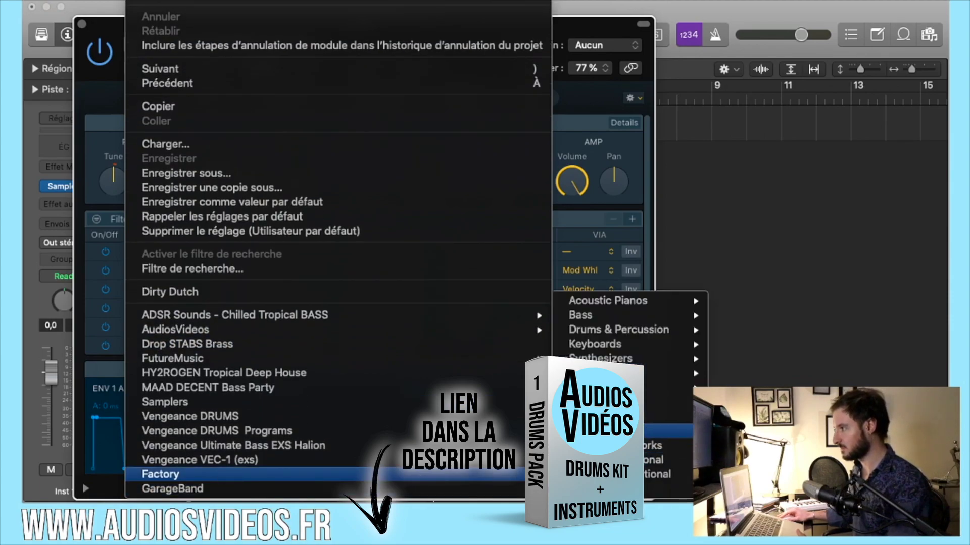
{"action": "mouse_move", "coordinate": [622, 302]}
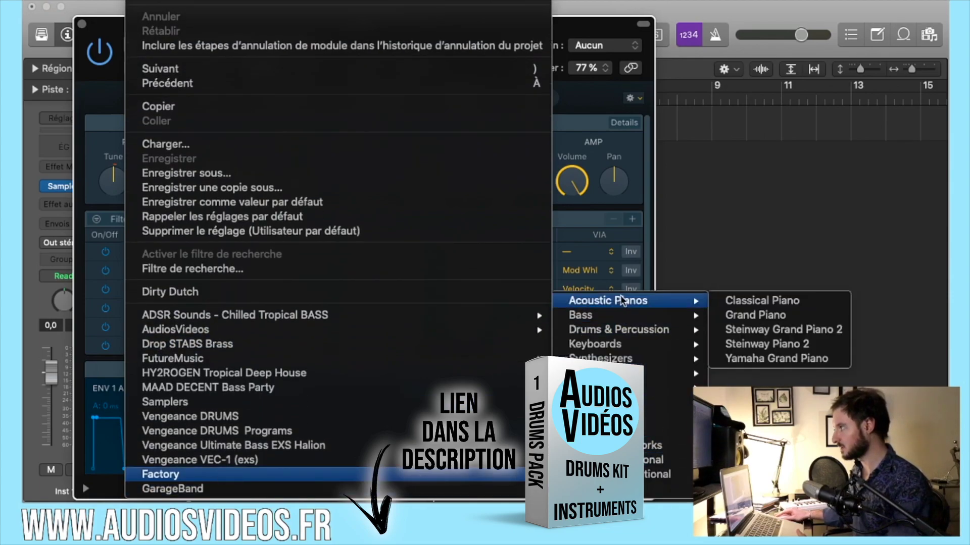
{"action": "left_click", "coordinate": [767, 329]}
{"action": "left_click", "coordinate": [81, 24]}
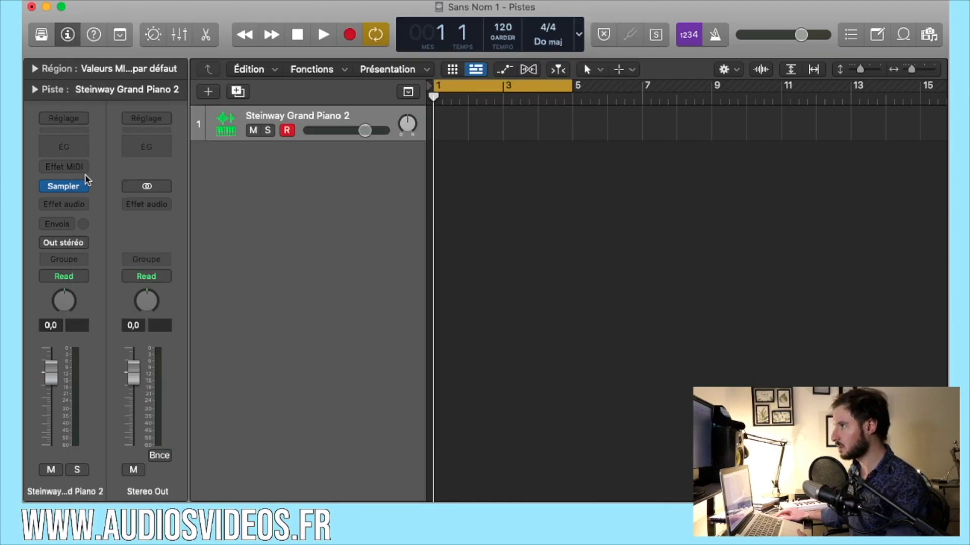
Insert the Chord Trigger MIDI effect on the piano track and move its window clear of the track.
{"action": "left_click", "coordinate": [83, 168]}
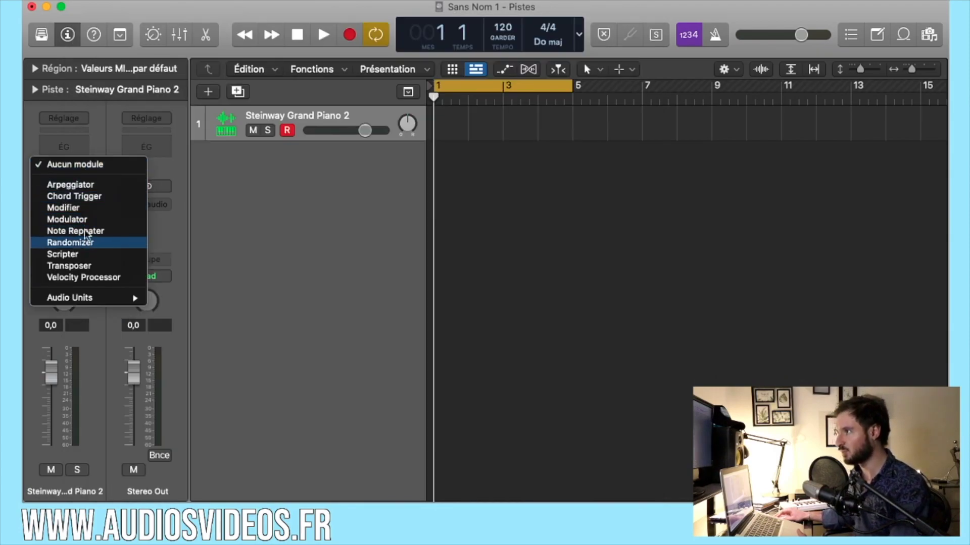
{"action": "key", "text": "Escape"}
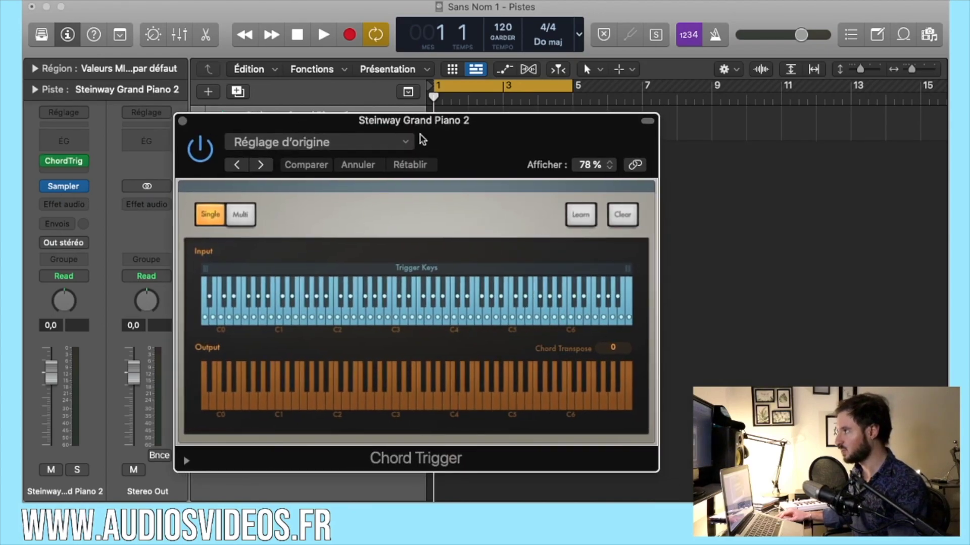
{"action": "left_click_drag", "start_coordinate": [422, 140], "coordinate": [362, 179]}
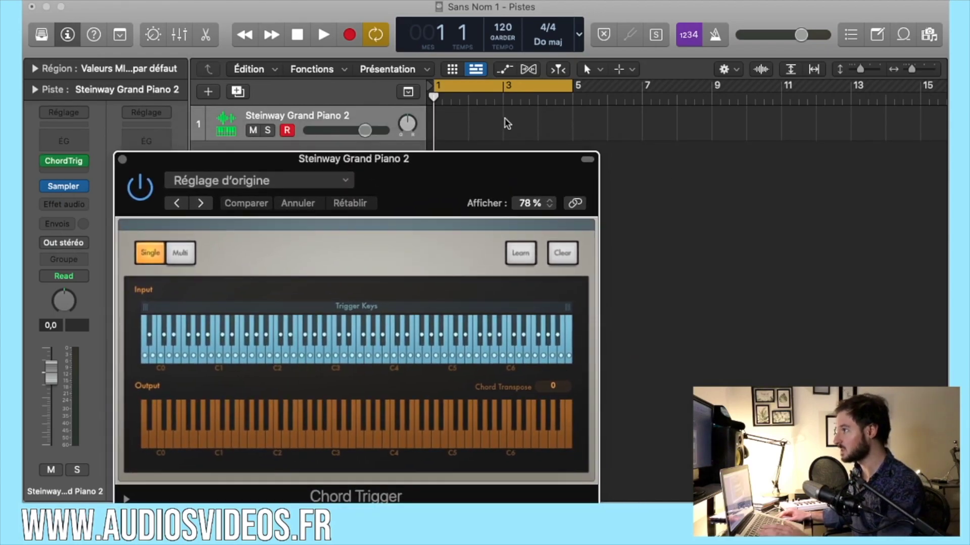
Draw a MIDI region on the piano track with the Pencil tool and extend it to four bars.
{"action": "key", "text": "t"}
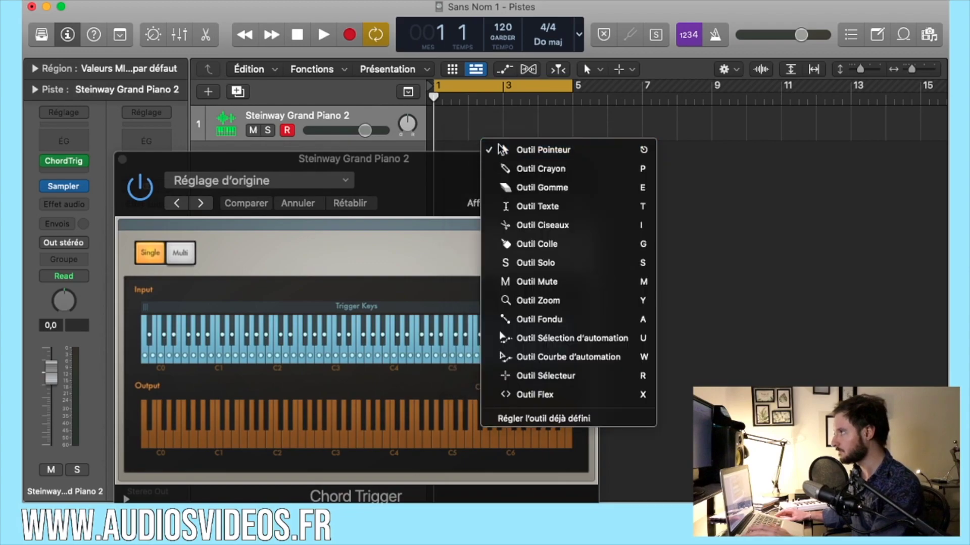
{"action": "left_click", "coordinate": [503, 169]}
{"action": "left_click", "coordinate": [447, 127]}
{"action": "left_click_drag", "start_coordinate": [465, 133], "coordinate": [572, 133]}
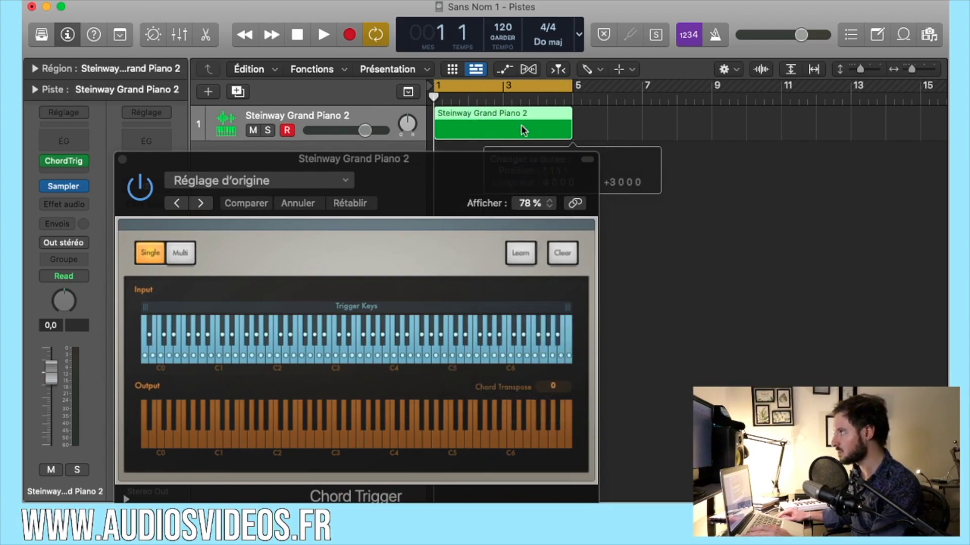
Load the multi keyboard voicing preset Songwriter Left Hand in Chord Trigger, audition a trigger key, and close the window.
{"action": "left_click_drag", "start_coordinate": [467, 160], "coordinate": [463, 73]}
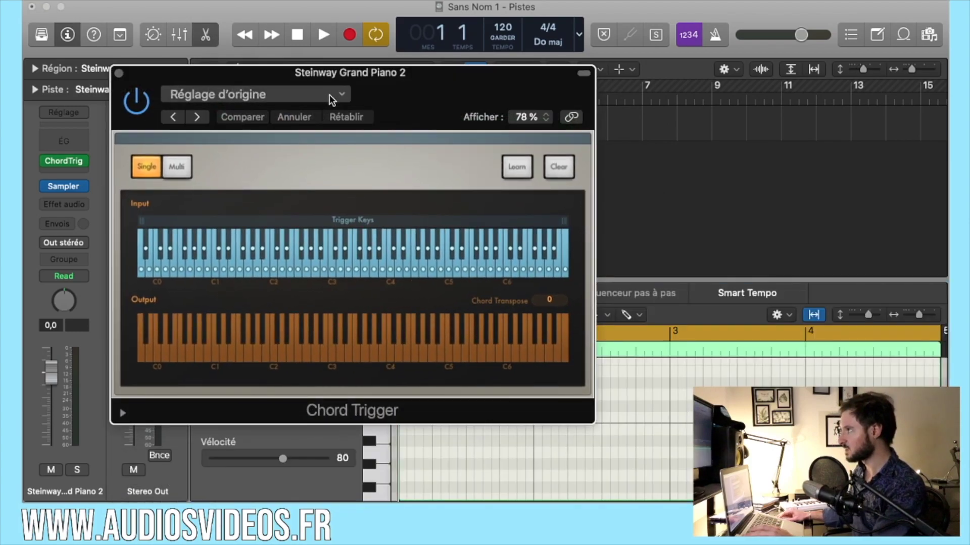
{"action": "left_click", "coordinate": [330, 95]}
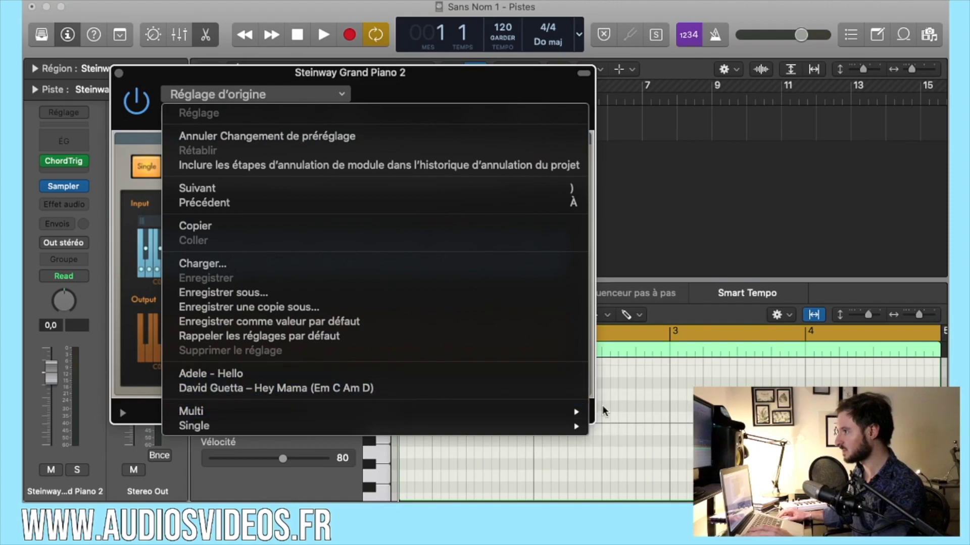
{"action": "mouse_move", "coordinate": [580, 412]}
{"action": "mouse_move", "coordinate": [632, 424]}
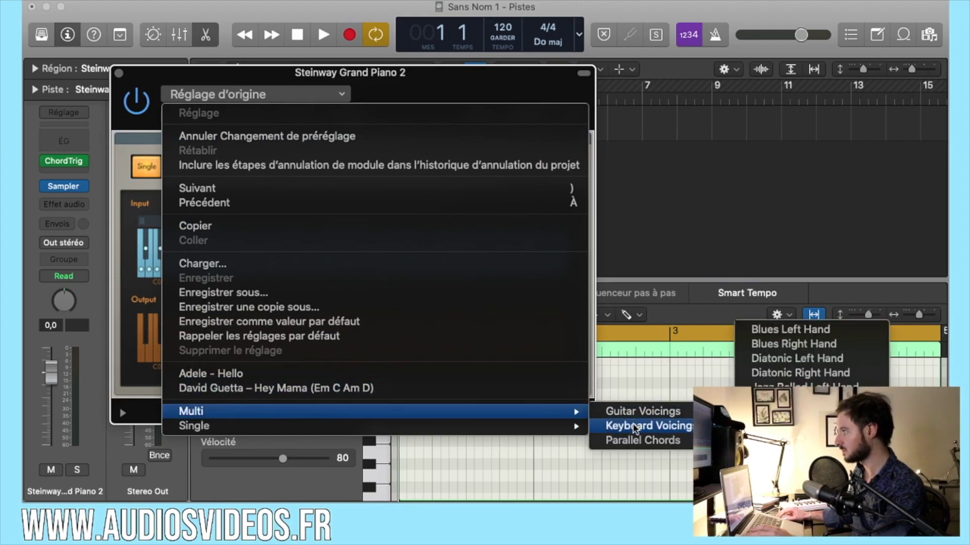
{"action": "left_click", "coordinate": [798, 461]}
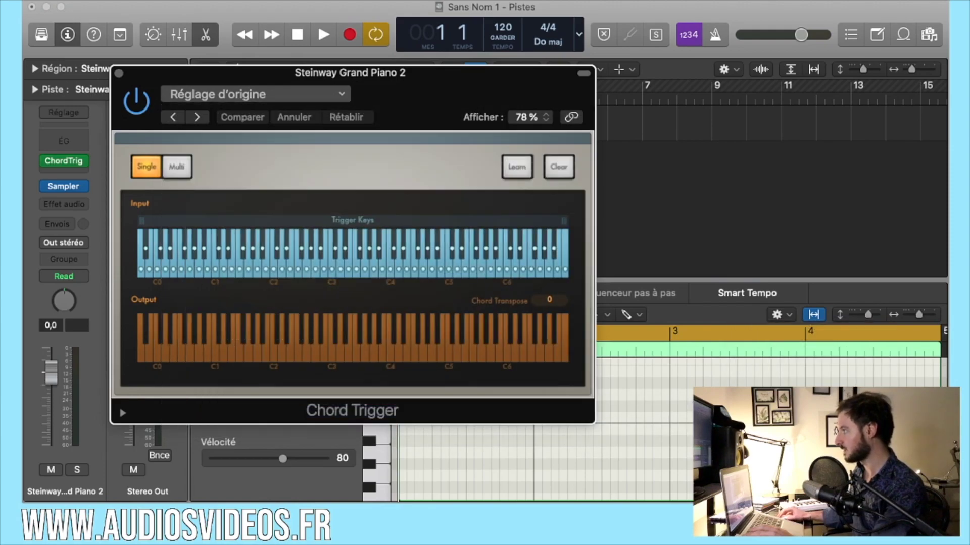
{"action": "left_click", "coordinate": [252, 271]}
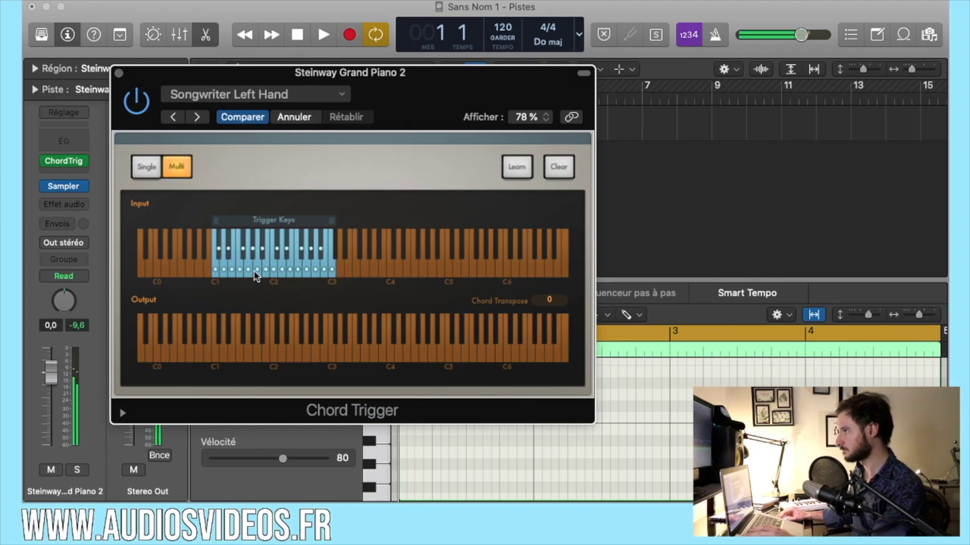
{"action": "left_click", "coordinate": [119, 73]}
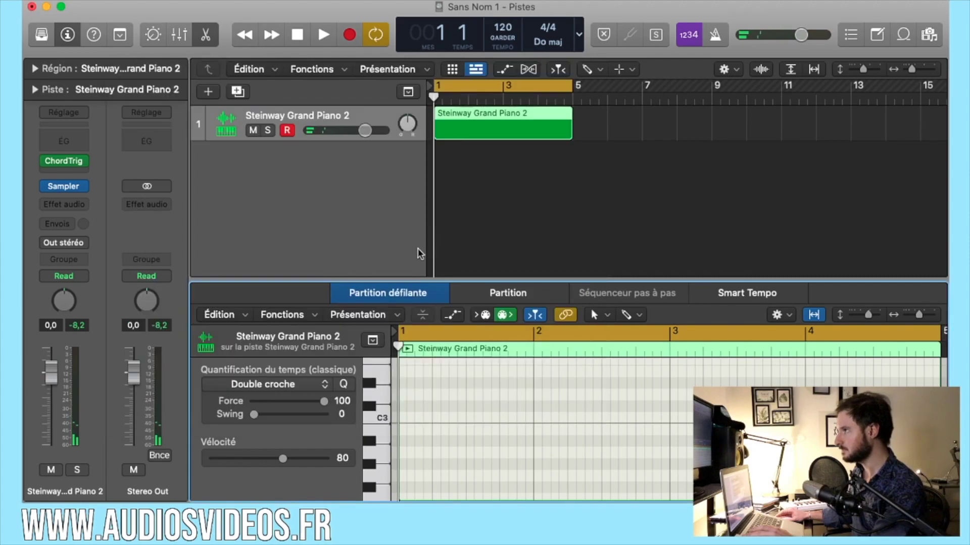
Enlarge the piano roll and draw one-bar notes with the Pencil tool: C3 in bar 1 and B2 in bar 2.
{"action": "left_click_drag", "start_coordinate": [400, 291], "coordinate": [401, 187]}
{"action": "key", "text": "t"}
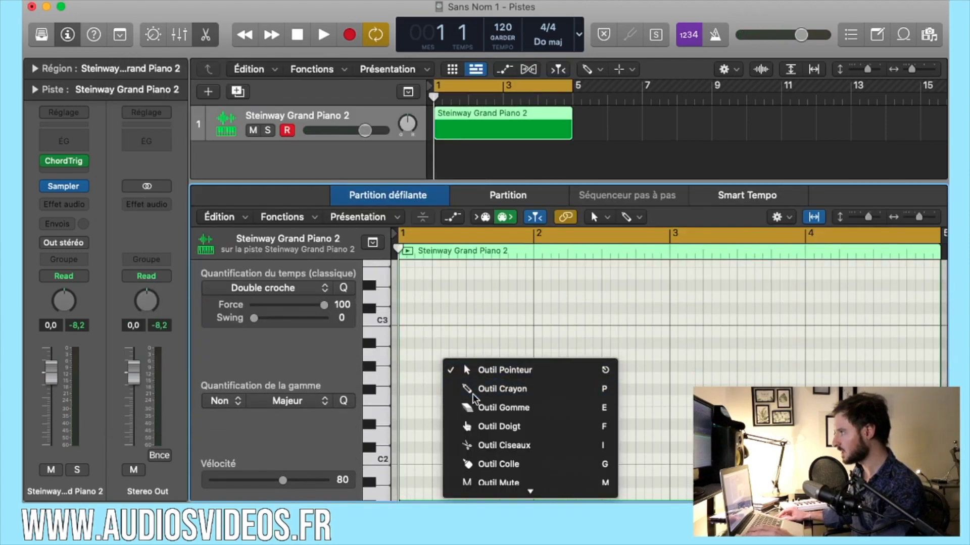
{"action": "left_click", "coordinate": [485, 386]}
{"action": "left_click_drag", "start_coordinate": [409, 324], "coordinate": [423, 324]}
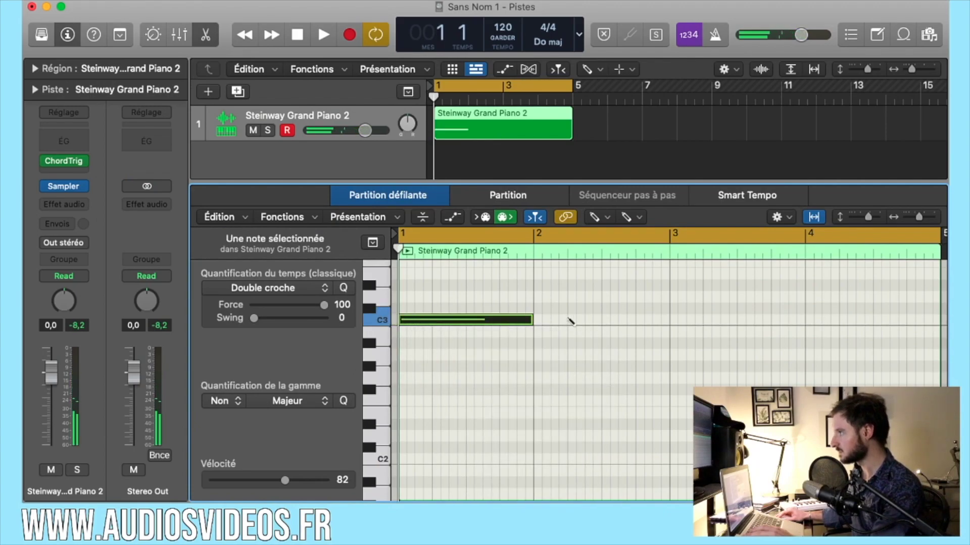
{"action": "left_click", "coordinate": [538, 300]}
{"action": "left_click_drag", "start_coordinate": [550, 297], "coordinate": [550, 339]}
Draw two more one-bar notes, placing F#2 in bar 3 and G2 in bar 4.
{"action": "left_click", "coordinate": [675, 355]}
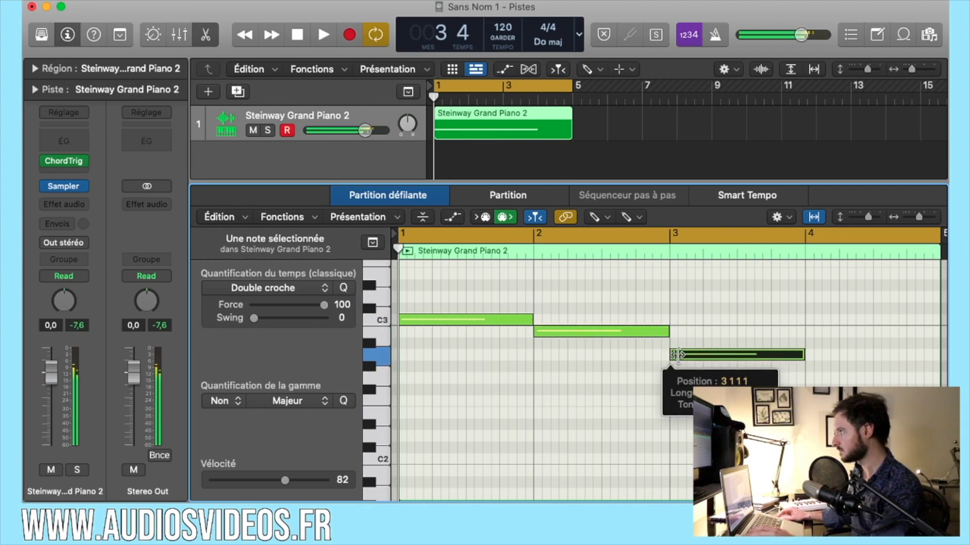
{"action": "left_click_drag", "start_coordinate": [712, 355], "coordinate": [712, 388]}
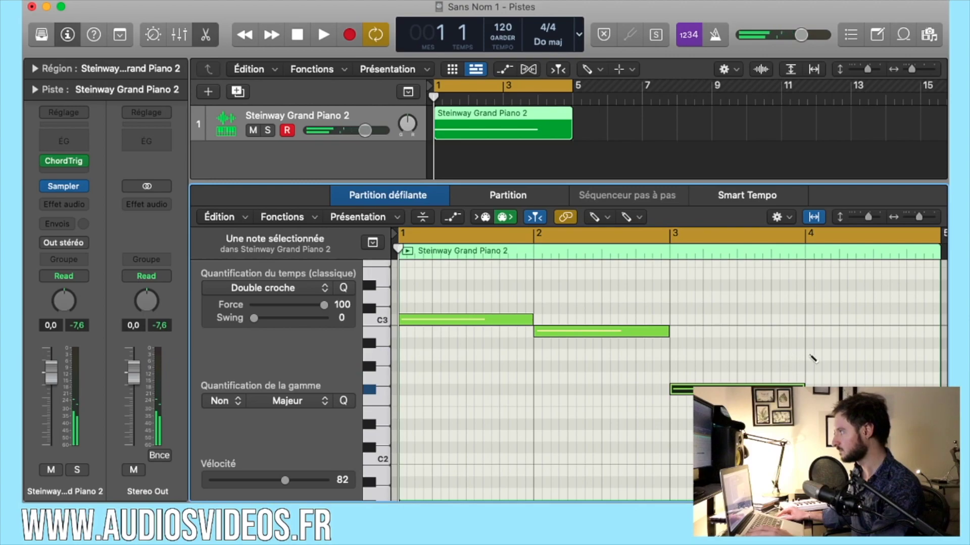
{"action": "left_click", "coordinate": [812, 357]}
{"action": "left_click_drag", "start_coordinate": [808, 355], "coordinate": [818, 382]}
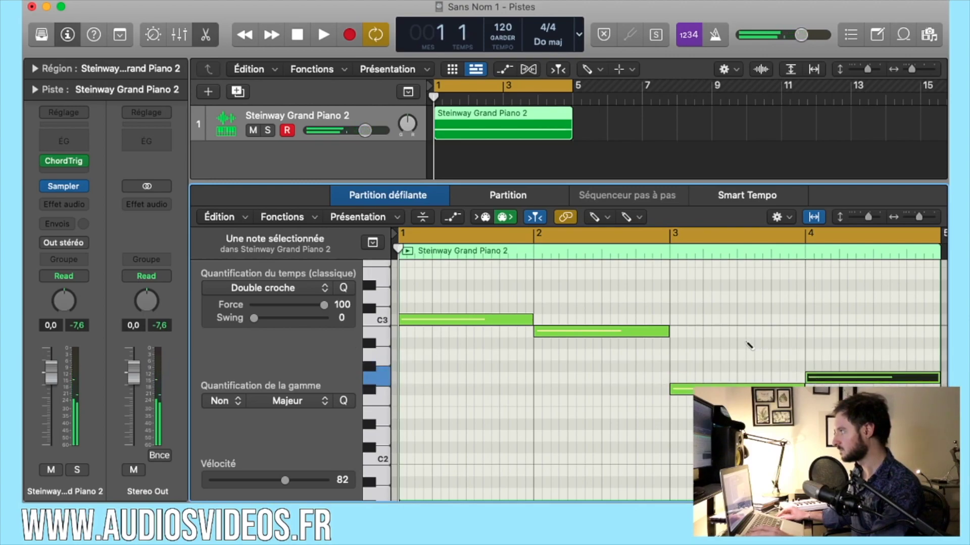
Play back the four-bar chord progression and return to the Pointer tool.
{"action": "key", "text": "space"}
{"action": "key", "text": "t"}
{"action": "key", "text": "t"}
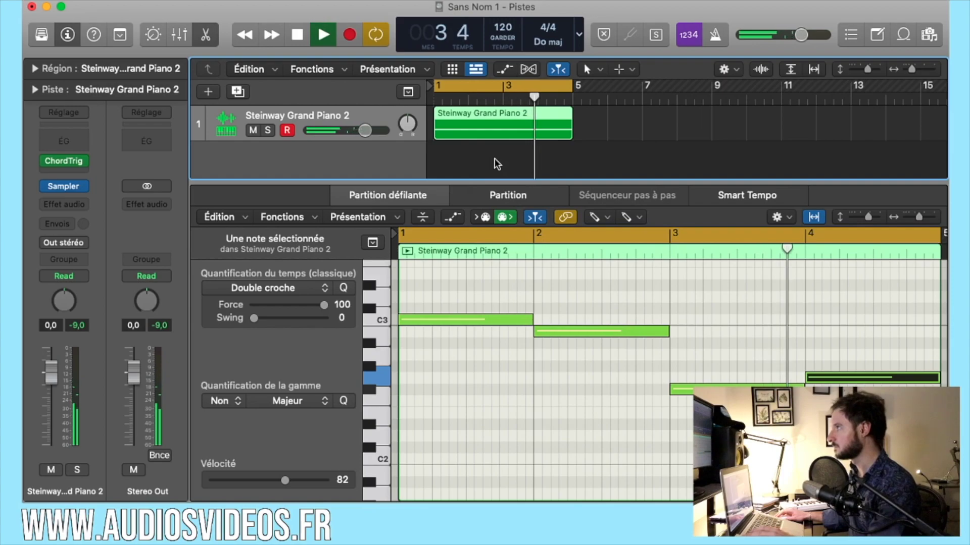
{"action": "key", "text": "space"}
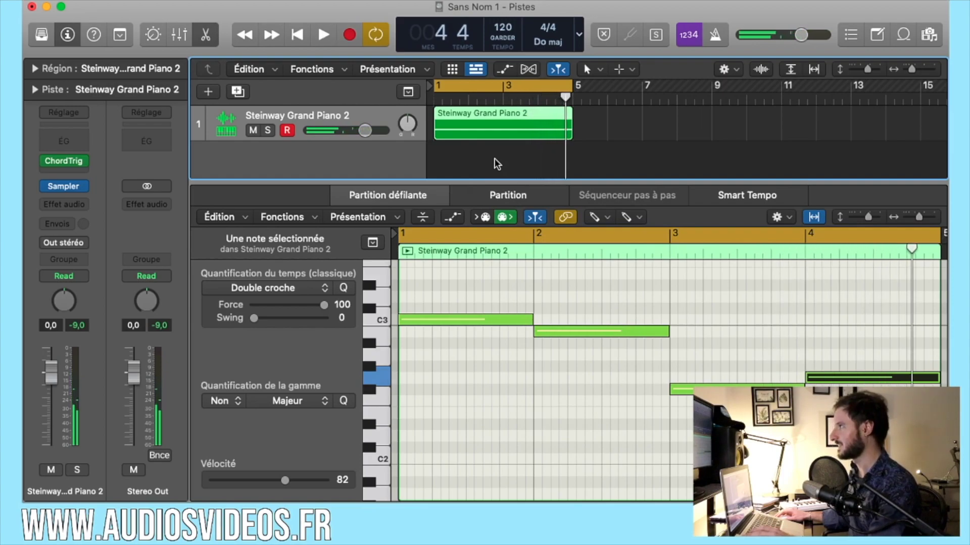
Select all four notes in the piano roll and raise their velocity to 127.
{"action": "left_click_drag", "start_coordinate": [443, 279], "coordinate": [939, 414]}
{"action": "scroll", "coordinate": [346, 482], "scroll_direction": "up", "scroll_amount": 4}
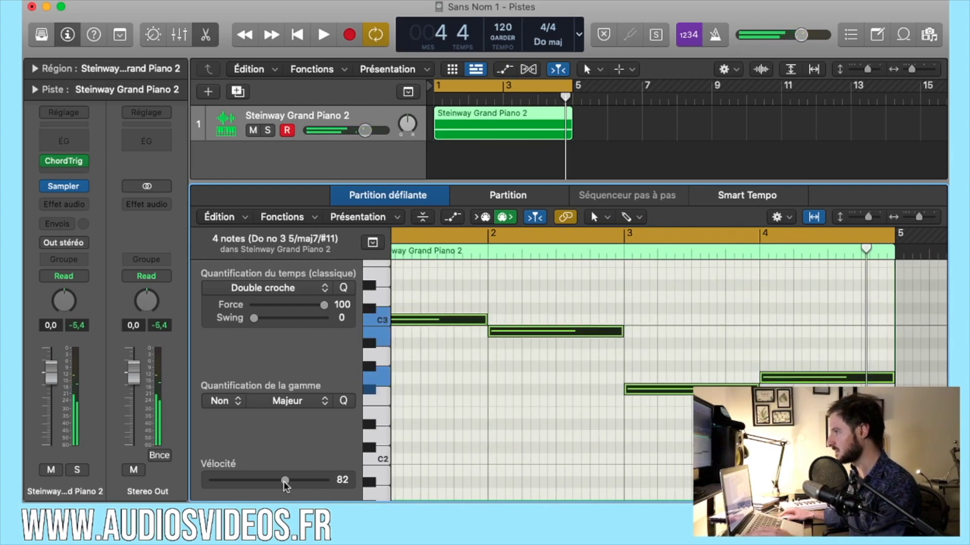
{"action": "scroll", "coordinate": [346, 482], "scroll_direction": "up", "scroll_amount": 10}
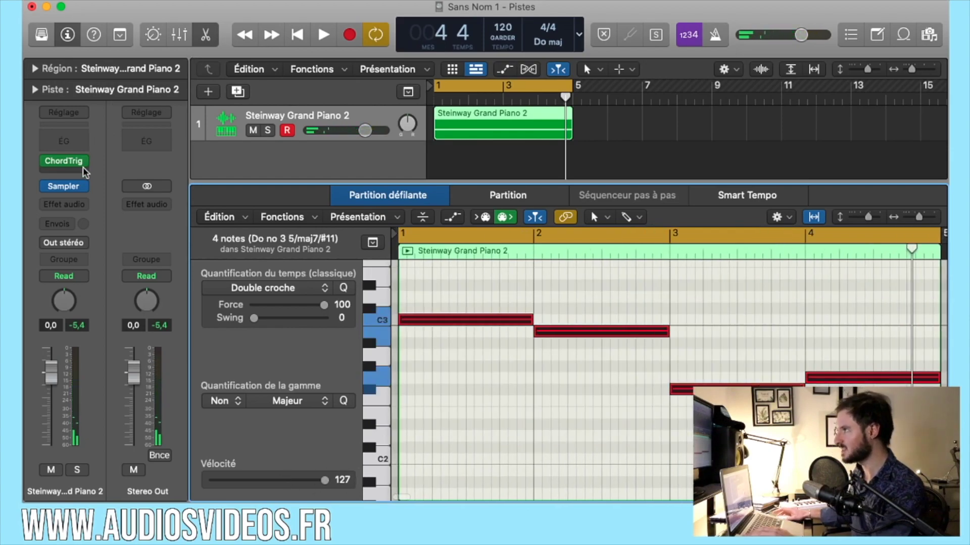
Insert the AudioCR Midi FX Freeze plug-in after Chord Trigger and move its window aside.
{"action": "left_click", "coordinate": [81, 176]}
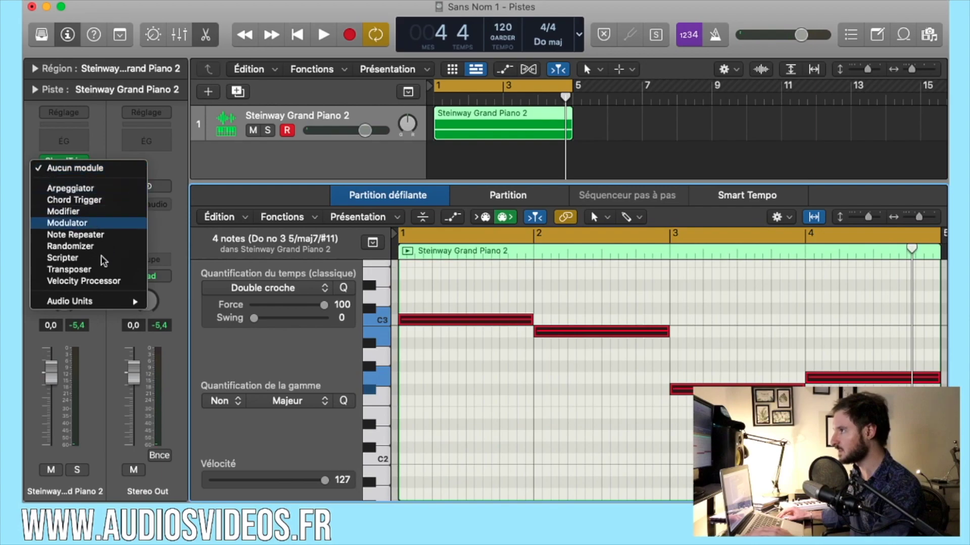
{"action": "mouse_move", "coordinate": [127, 301]}
{"action": "mouse_move", "coordinate": [177, 315]}
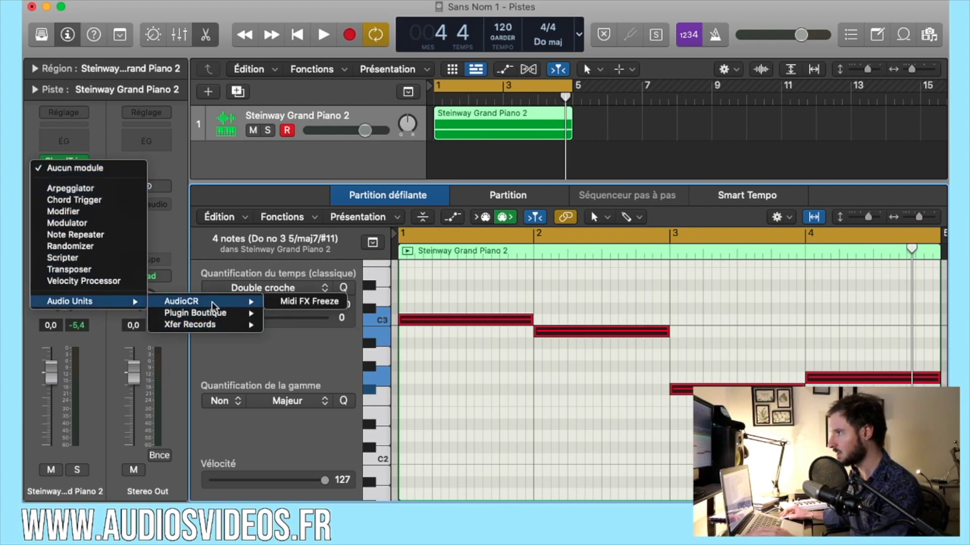
{"action": "left_click", "coordinate": [293, 303]}
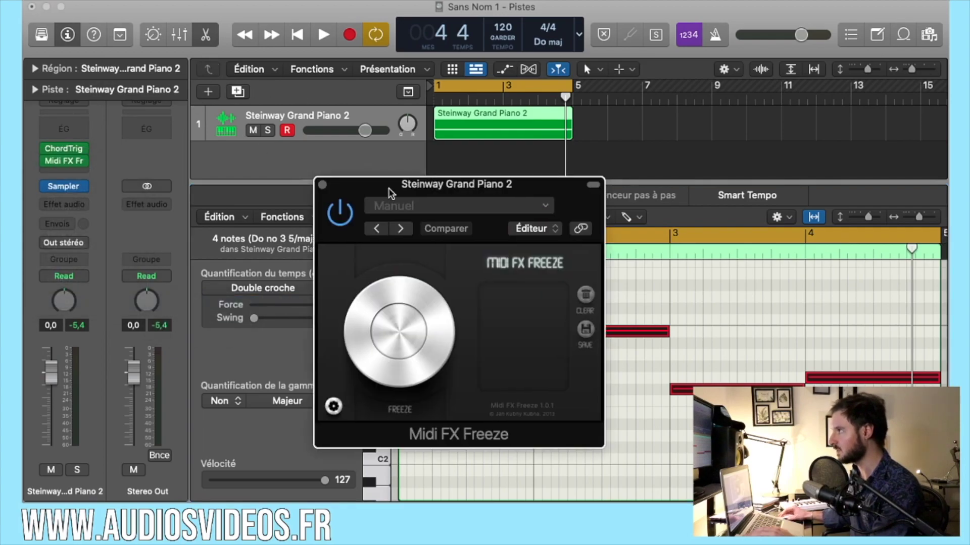
{"action": "left_click_drag", "start_coordinate": [389, 191], "coordinate": [296, 207]}
Capture the triggered chords with Midi FX Freeze during playback, place the captured MIDI on a new track, and close the plug-in.
{"action": "left_click", "coordinate": [299, 352]}
{"action": "key", "text": "space"}
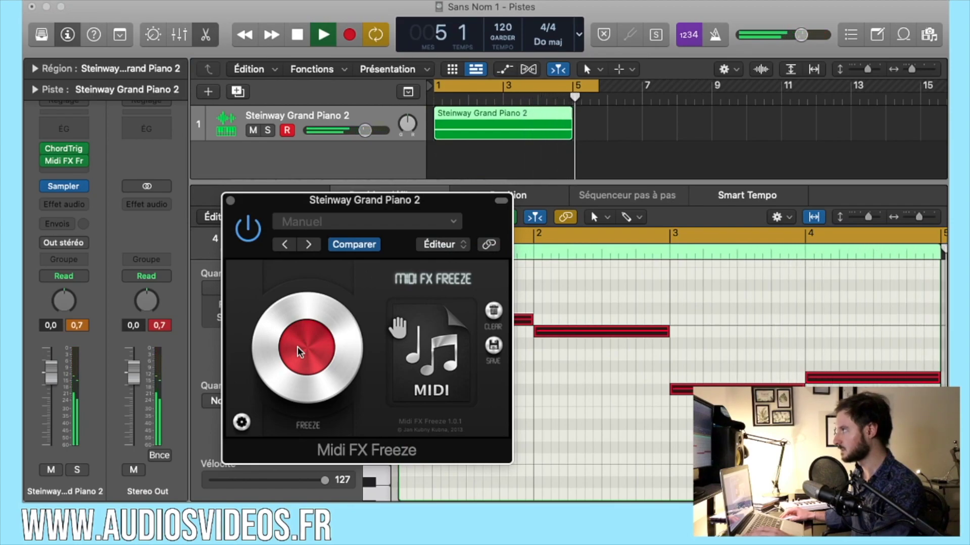
{"action": "left_click_drag", "start_coordinate": [414, 334], "coordinate": [436, 160]}
{"action": "scroll", "coordinate": [354, 152], "scroll_direction": "down", "scroll_amount": 1}
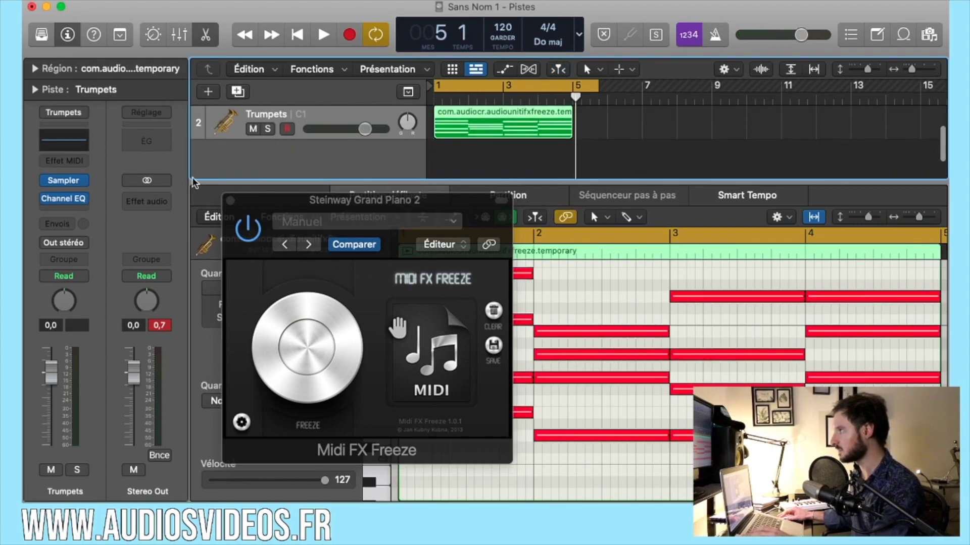
{"action": "left_click", "coordinate": [258, 202]}
{"action": "left_click", "coordinate": [231, 201]}
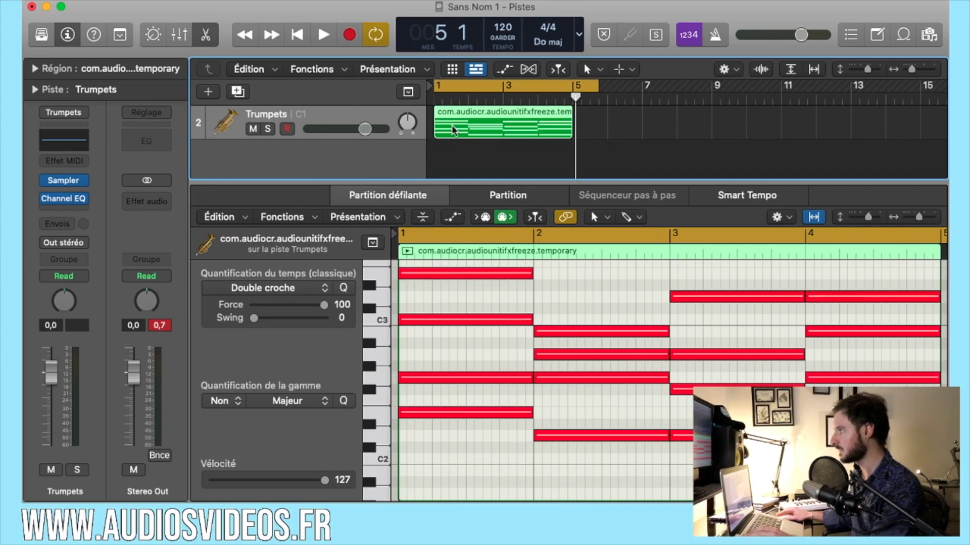
Examine the captured chord notes across the four bars in the piano roll.
{"action": "scroll", "coordinate": [703, 382], "scroll_direction": "right", "scroll_amount": 3}
{"action": "scroll", "coordinate": [703, 383], "scroll_direction": "left", "scroll_amount": 3}
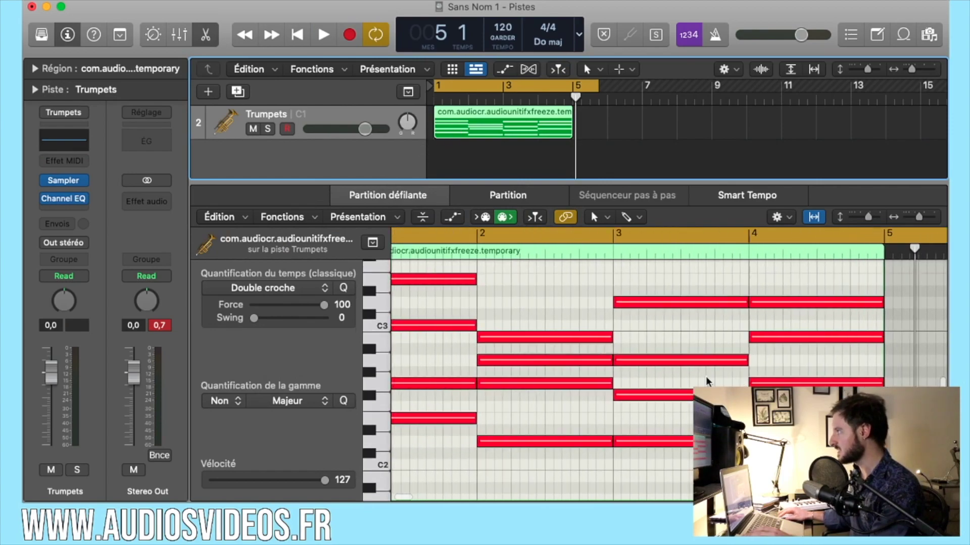
{"action": "scroll", "coordinate": [486, 146], "scroll_direction": "up", "scroll_amount": 1}
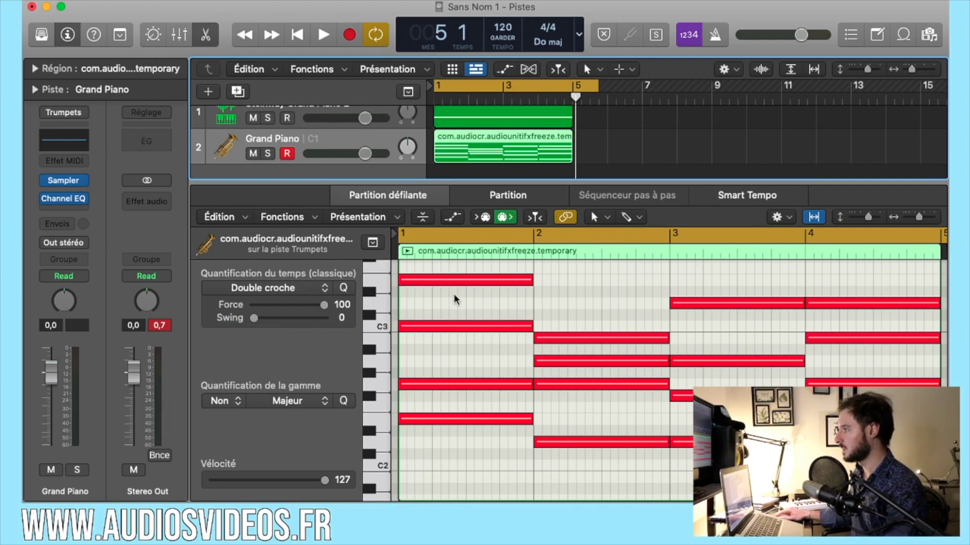
Duplicate the Steinway Grand Piano 2 track and open the Chord Trigger plug-in of the original track.
{"action": "scroll", "coordinate": [645, 383], "scroll_direction": "right", "scroll_amount": 2}
{"action": "scroll", "coordinate": [470, 273], "scroll_direction": "down", "scroll_amount": 1}
{"action": "scroll", "coordinate": [470, 272], "scroll_direction": "left", "scroll_amount": 1}
{"action": "scroll", "coordinate": [469, 273], "scroll_direction": "down", "scroll_amount": 1}
{"action": "scroll", "coordinate": [378, 114], "scroll_direction": "up", "scroll_amount": 1}
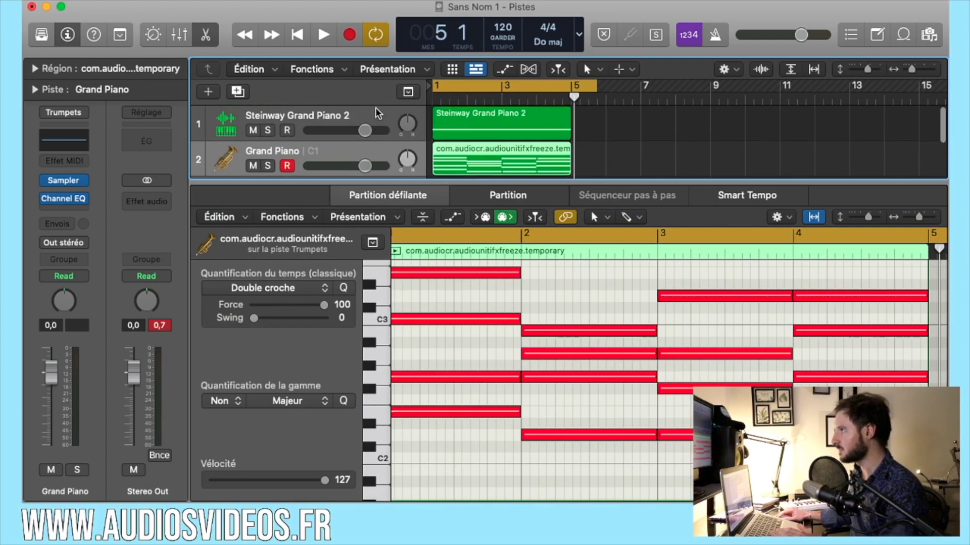
{"action": "left_click", "coordinate": [378, 113]}
{"action": "left_click", "coordinate": [239, 92]}
{"action": "left_click_drag", "start_coordinate": [228, 144], "coordinate": [233, 135]}
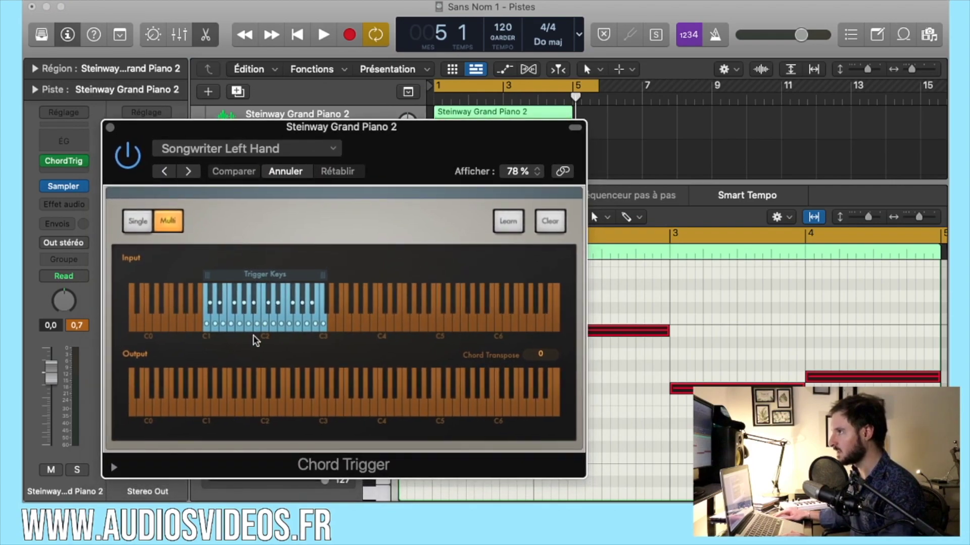
Play the first chord while reading its output notes in Chord Trigger, and move the plug-in window clear of the piano roll.
{"action": "key", "text": "space"}
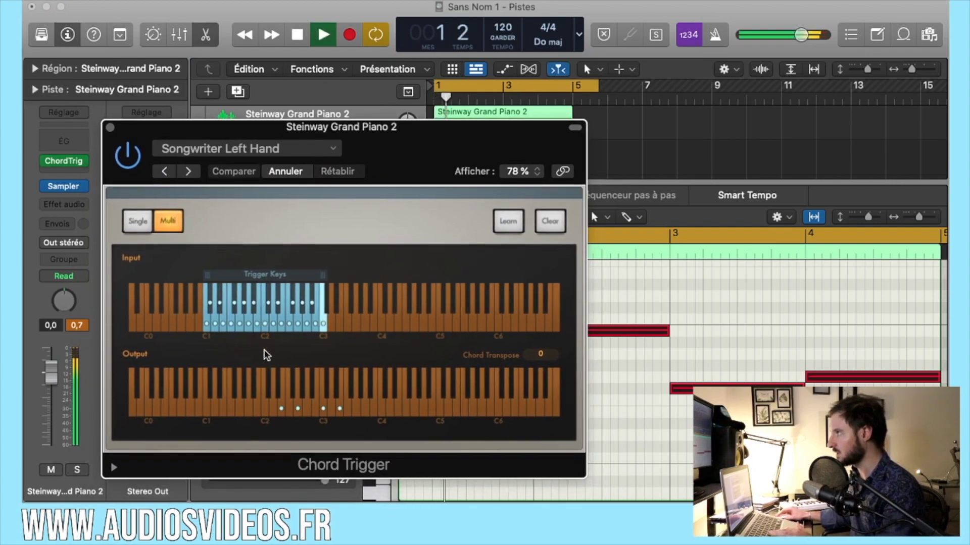
{"action": "left_click", "coordinate": [282, 415]}
{"action": "key", "text": "space"}
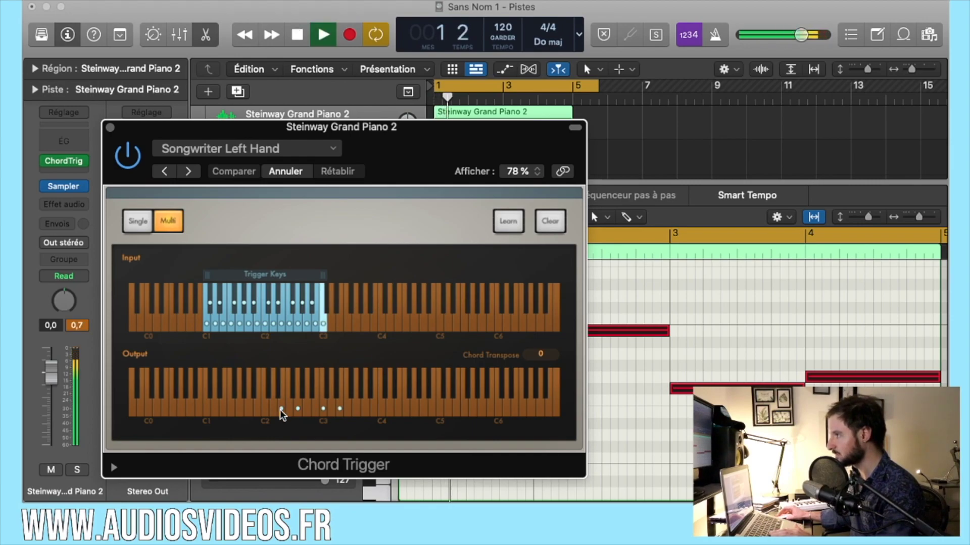
{"action": "key", "text": "space"}
{"action": "left_click_drag", "start_coordinate": [444, 133], "coordinate": [796, 13]}
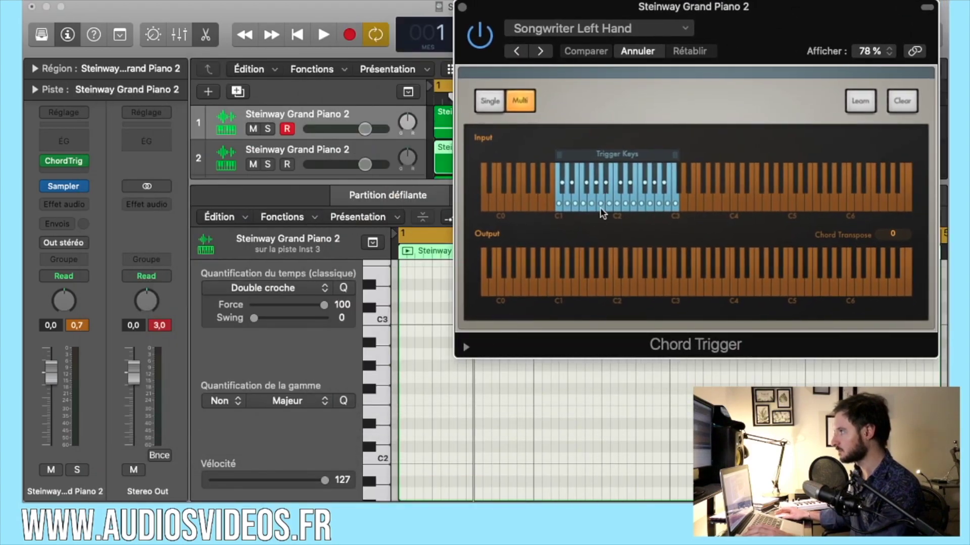
{"action": "key", "text": "space"}
{"action": "key", "text": "space"}
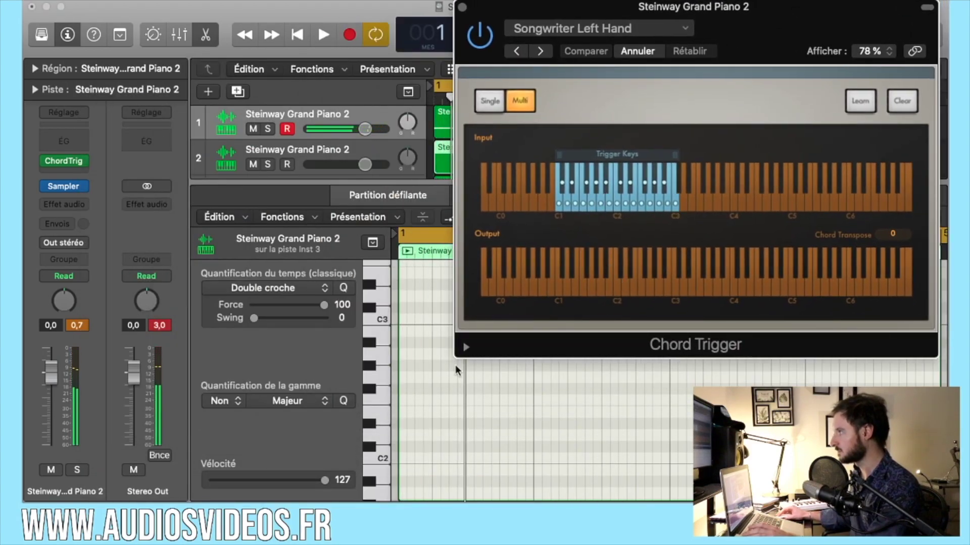
Draw an E2 bass note in bar 1 of the duplicated track's region with the Pencil tool and size it to exactly one bar.
{"action": "left_click", "coordinate": [401, 418]}
{"action": "key", "text": "t"}
{"action": "key", "text": "Down"}
{"action": "key", "text": "Return"}
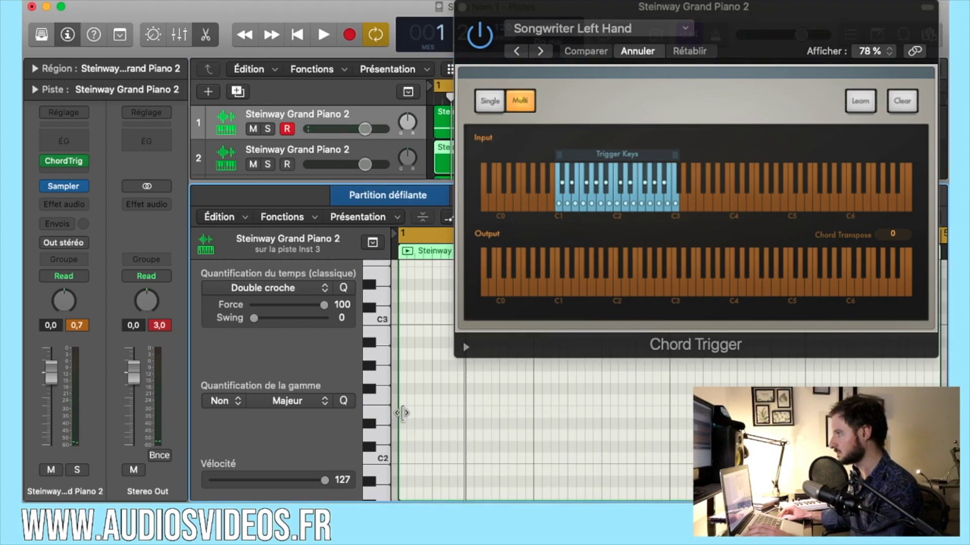
{"action": "left_click_drag", "start_coordinate": [407, 414], "coordinate": [413, 411]}
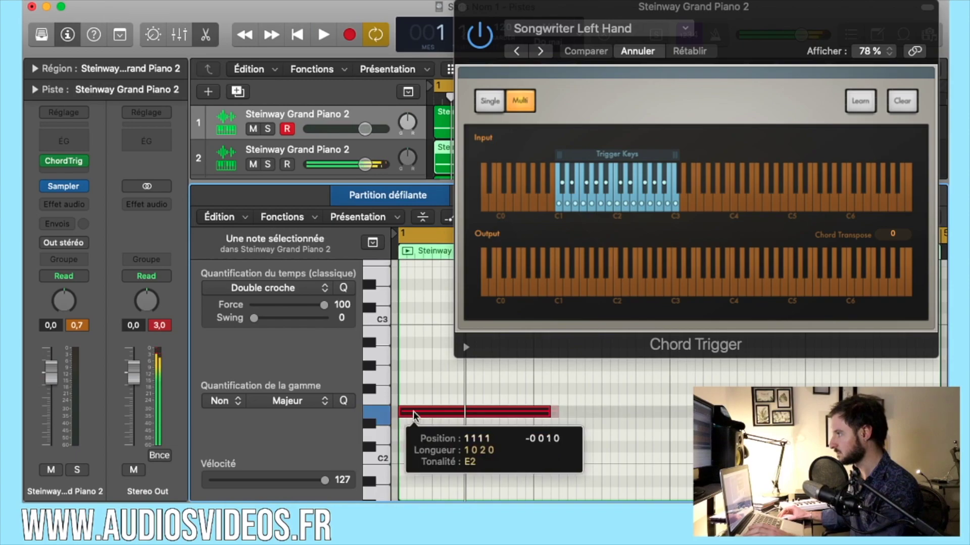
{"action": "left_click_drag", "start_coordinate": [549, 412], "coordinate": [533, 415]}
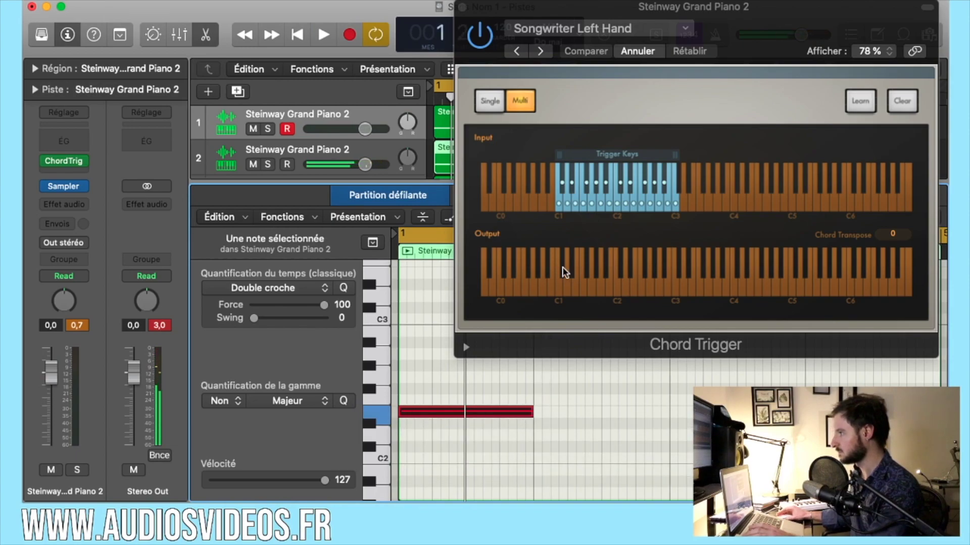
Play on through the chords and draw the following one-bar bass notes, with D2 in bar 2.
{"action": "key", "text": "space"}
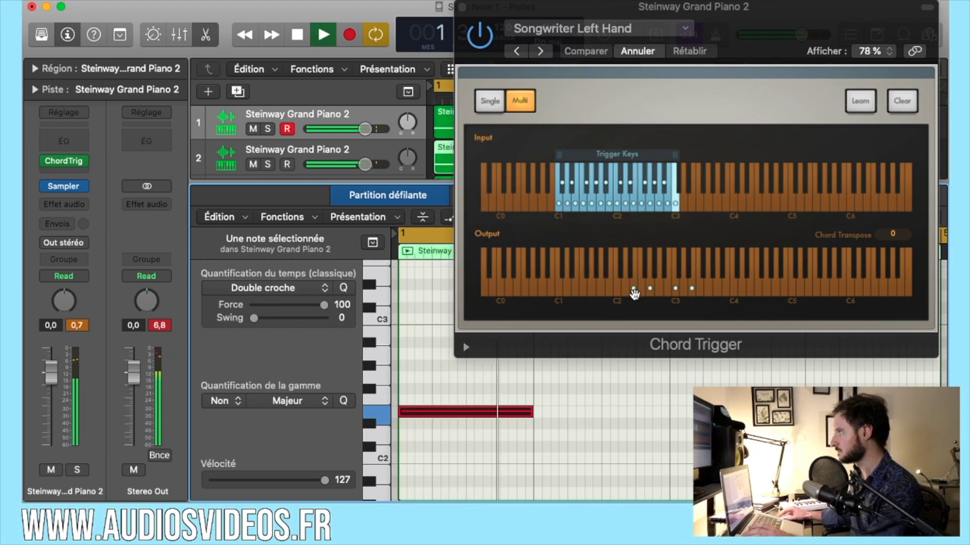
{"action": "key", "text": "space"}
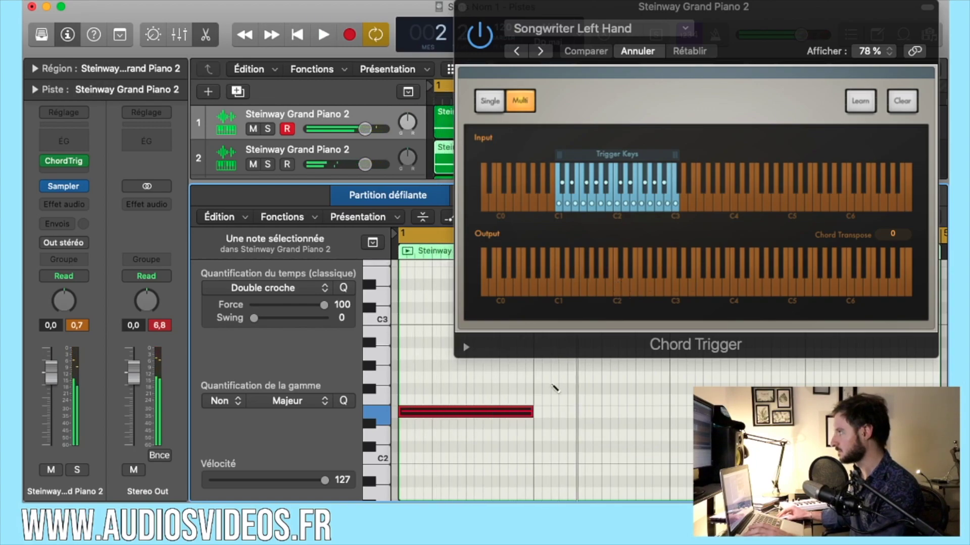
{"action": "left_click", "coordinate": [546, 433]}
{"action": "scroll", "coordinate": [606, 424], "scroll_direction": "right", "scroll_amount": 2}
{"action": "left_click", "coordinate": [668, 414]}
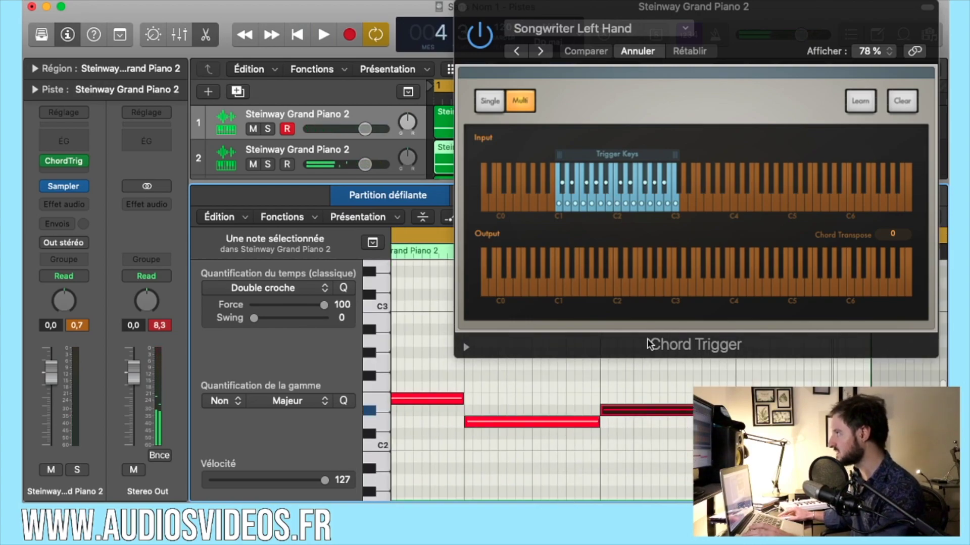
Check the bar 3 chord in playback and move the bar 3 bass note up to F#2.
{"action": "key", "text": "space"}
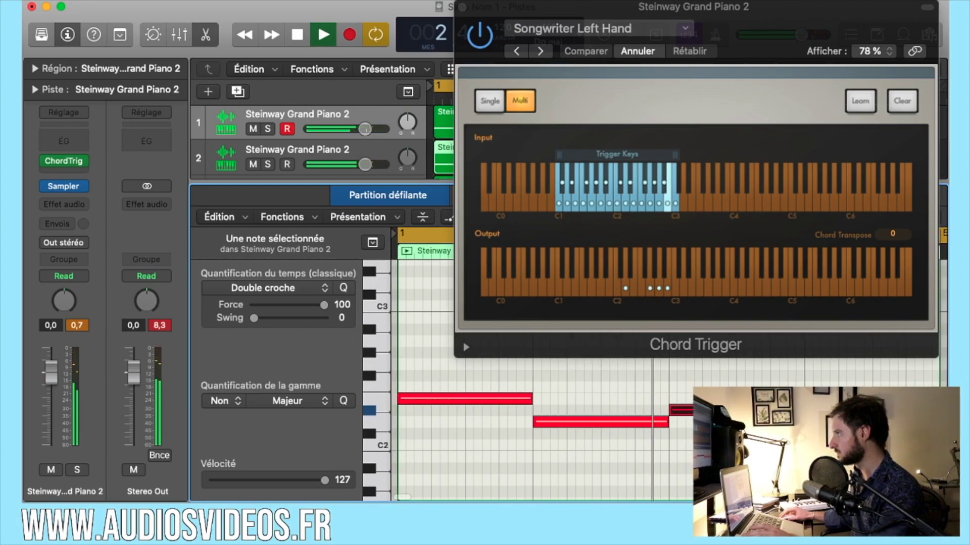
{"action": "key", "text": "space"}
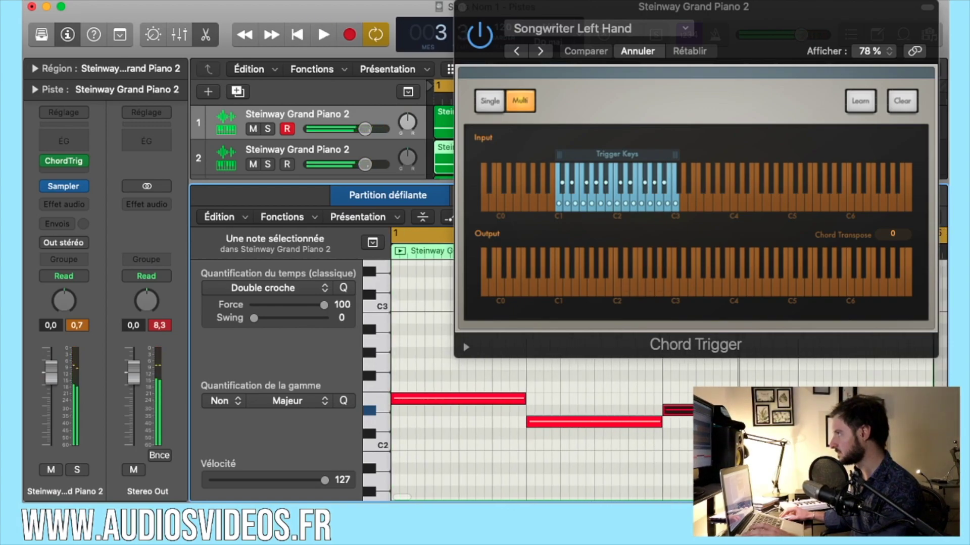
{"action": "left_click_drag", "start_coordinate": [706, 411], "coordinate": [706, 377]}
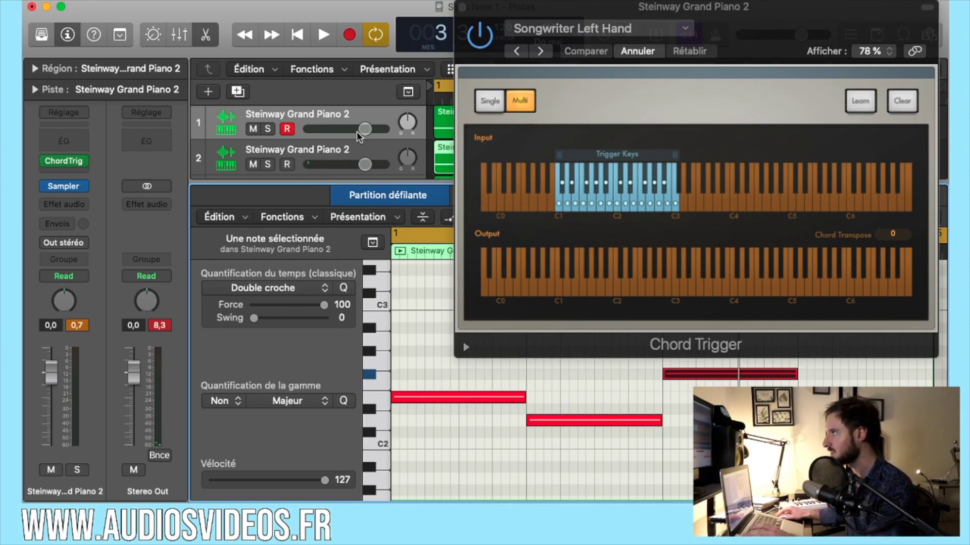
Lower the two Steinway tracks to -5.3 dB and -1.9 dB, and remove Chord Trigger from the second one.
{"action": "left_click_drag", "start_coordinate": [361, 136], "coordinate": [343, 136]}
{"action": "left_click_drag", "start_coordinate": [362, 171], "coordinate": [354, 174]}
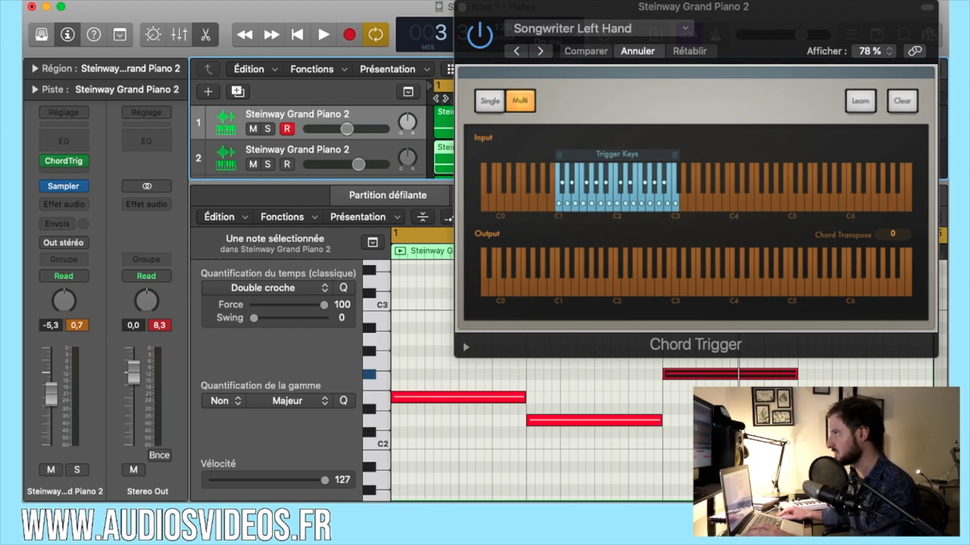
{"action": "left_click", "coordinate": [382, 159]}
{"action": "left_click", "coordinate": [82, 166]}
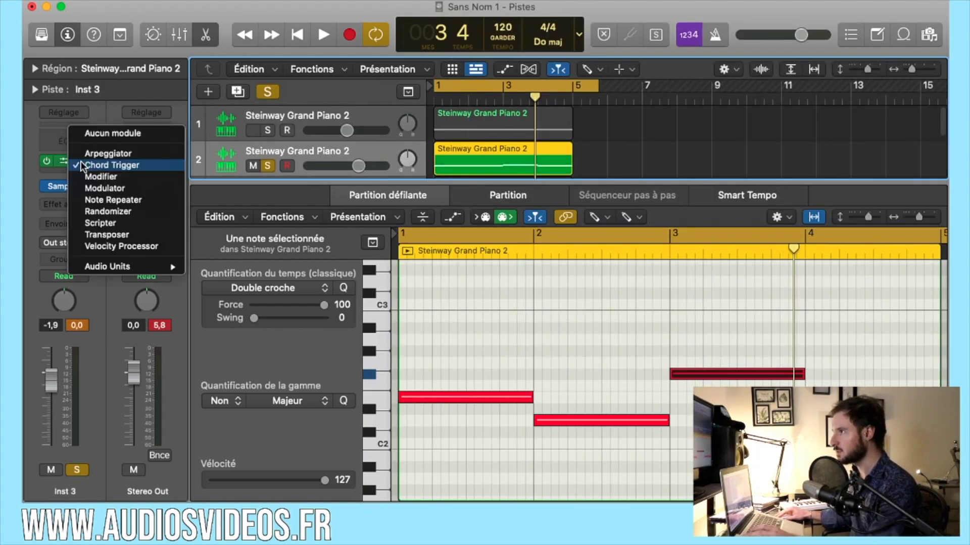
{"action": "left_click", "coordinate": [99, 133]}
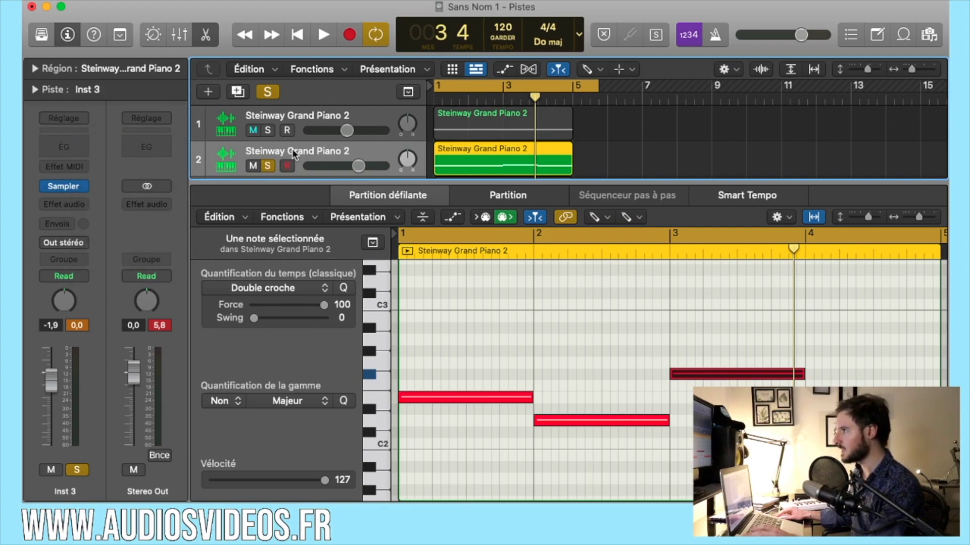
Open the captured Grand Piano region in the piano roll and examine the lowest note of each chord with the Pointer tool.
{"action": "left_click", "coordinate": [205, 37]}
{"action": "left_click", "coordinate": [499, 201]}
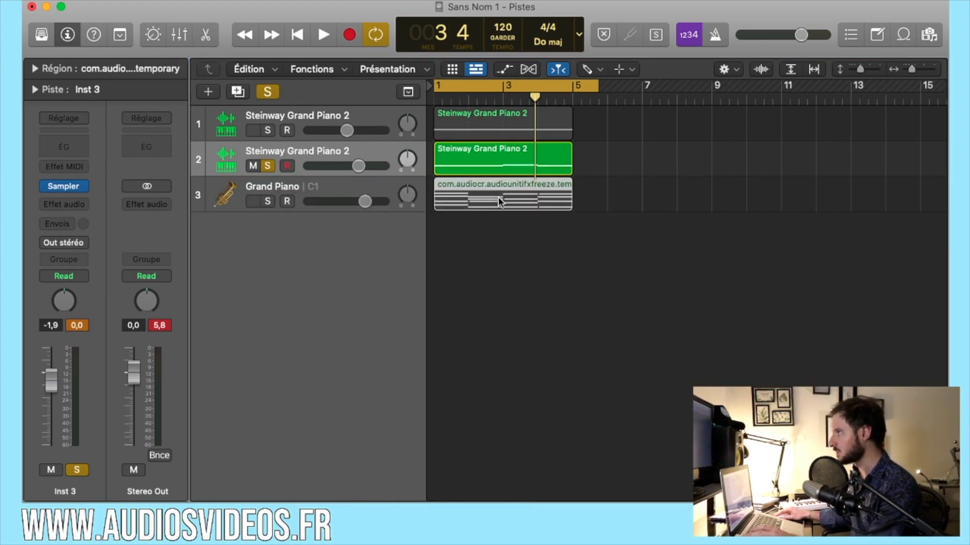
{"action": "double_click", "coordinate": [499, 201]}
{"action": "key", "text": "t"}
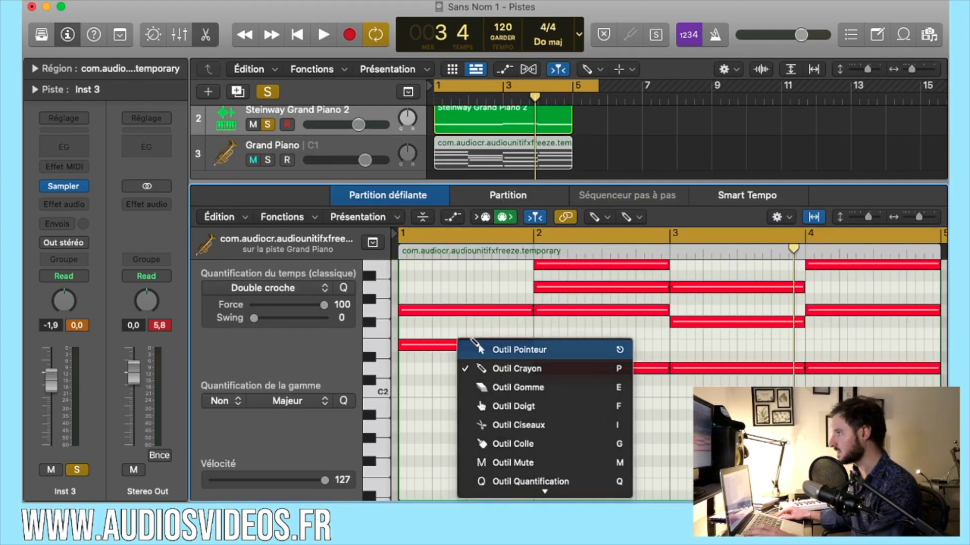
{"action": "left_click", "coordinate": [470, 343]}
{"action": "left_click_drag", "start_coordinate": [470, 343], "coordinate": [859, 392]}
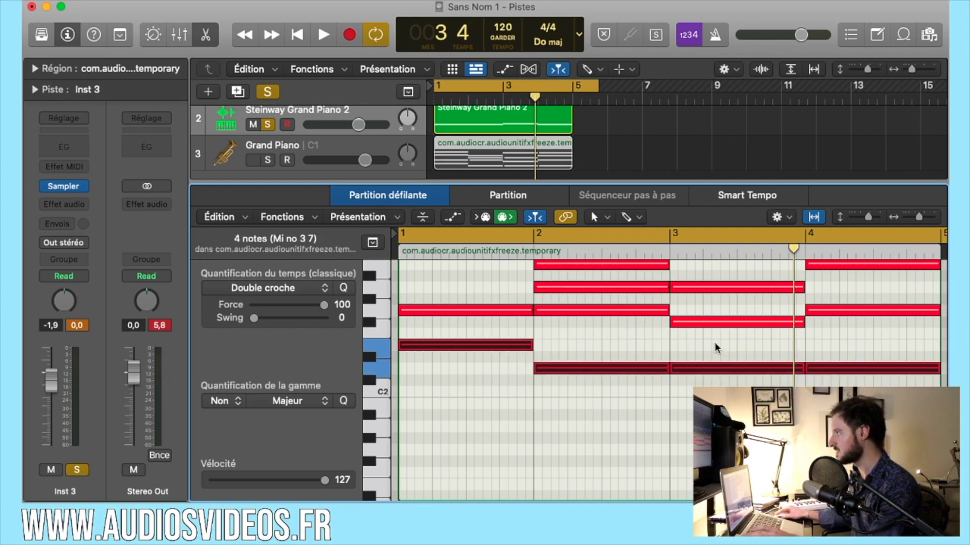
{"action": "left_click", "coordinate": [712, 359]}
{"action": "mouse_move", "coordinate": [713, 369]}
{"action": "left_mouse_down"}
{"action": "mouse_move", "coordinate": [711, 324]}
{"action": "mouse_move", "coordinate": [711, 368]}
{"action": "left_mouse_up"}
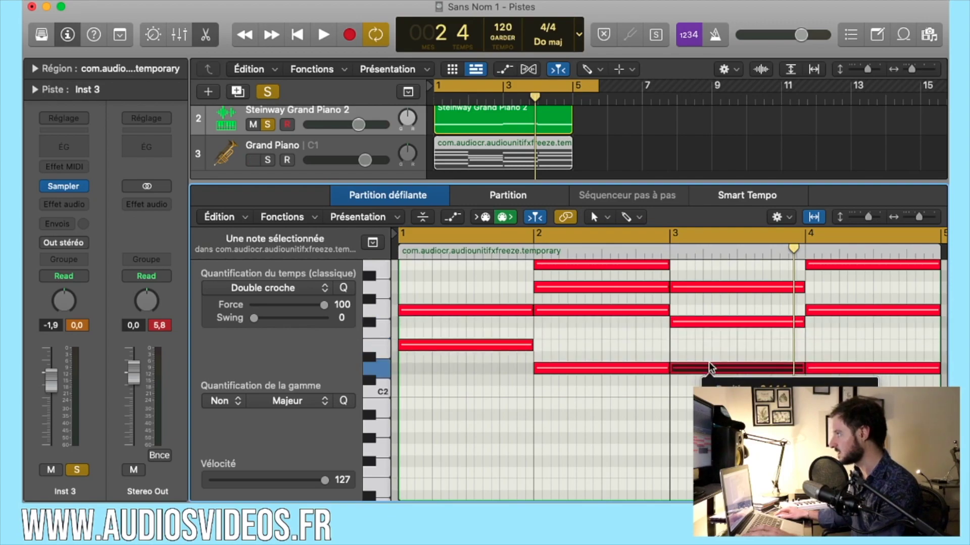
Load the factory electric bass preset Liverpool in the Sampler of the second track.
{"action": "scroll", "coordinate": [323, 156], "scroll_direction": "up", "scroll_amount": 1}
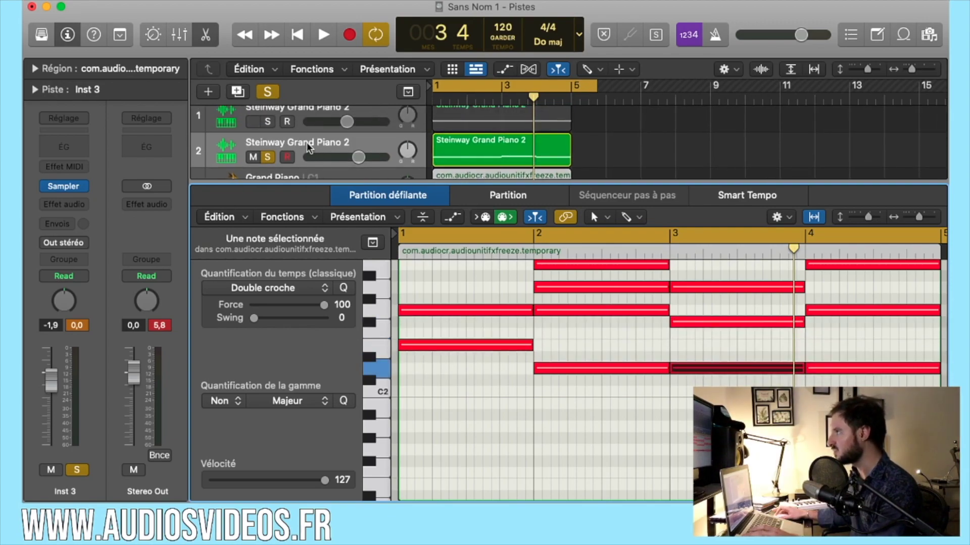
{"action": "left_click", "coordinate": [307, 145]}
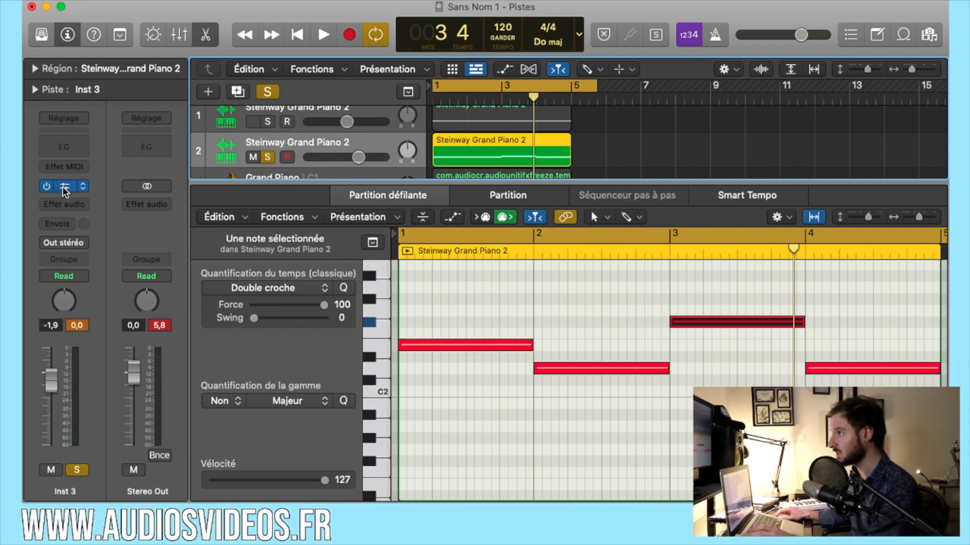
{"action": "left_click", "coordinate": [66, 188]}
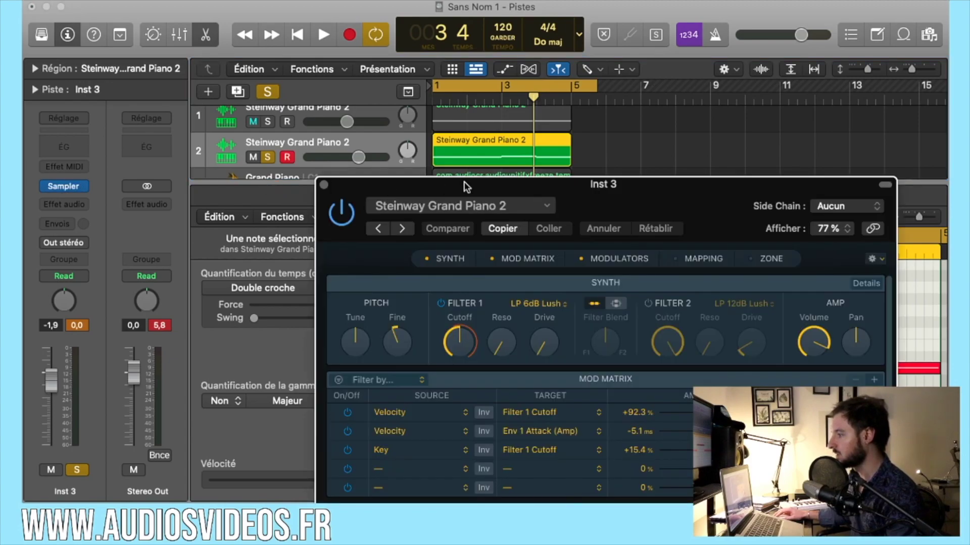
{"action": "left_click_drag", "start_coordinate": [465, 187], "coordinate": [199, 10]}
{"action": "left_click", "coordinate": [227, 35]}
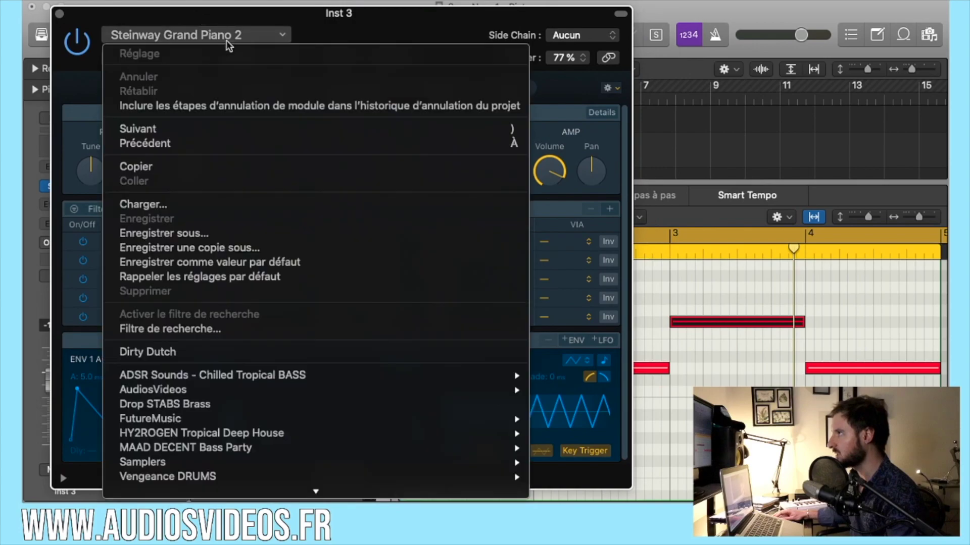
{"action": "scroll", "coordinate": [281, 477], "scroll_direction": "down", "scroll_amount": 4}
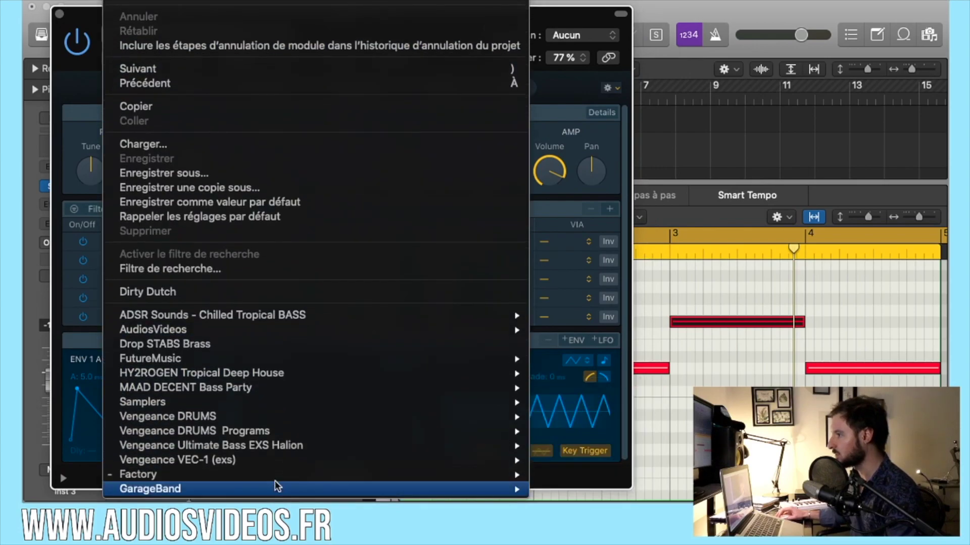
{"action": "mouse_move", "coordinate": [277, 478]}
{"action": "mouse_move", "coordinate": [593, 314]}
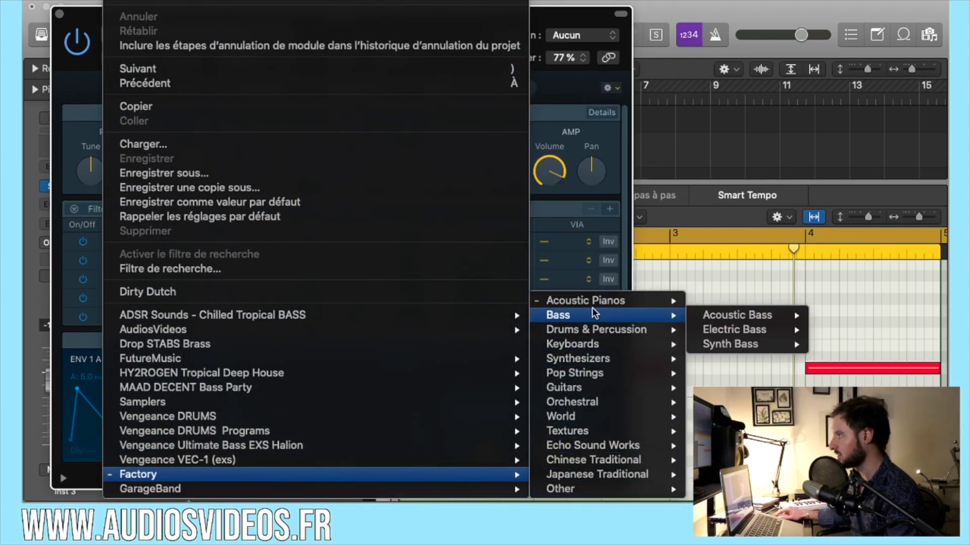
{"action": "mouse_move", "coordinate": [743, 318]}
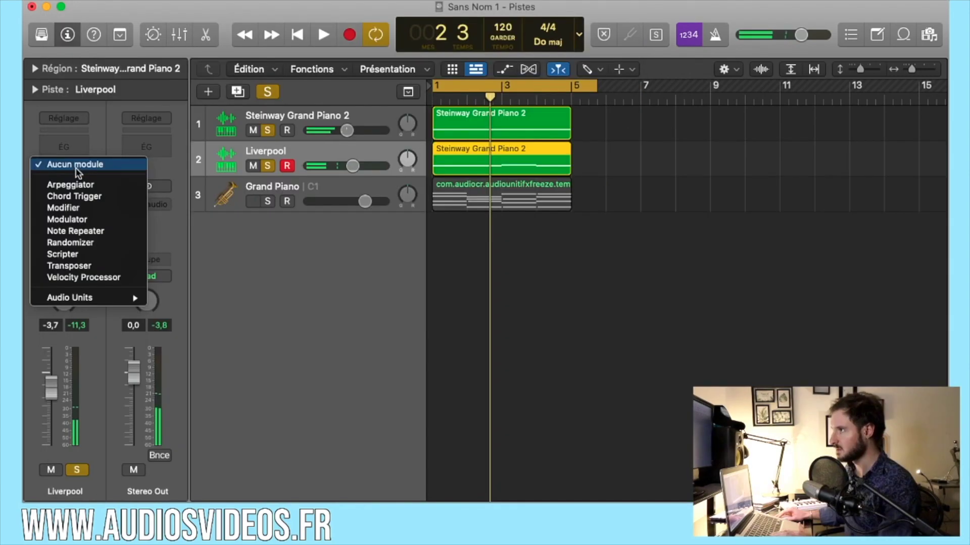
Insert an Arpeggiator on the bass track and change the Sampler preset to Picked Rock Bass.
{"action": "left_click", "coordinate": [89, 186]}
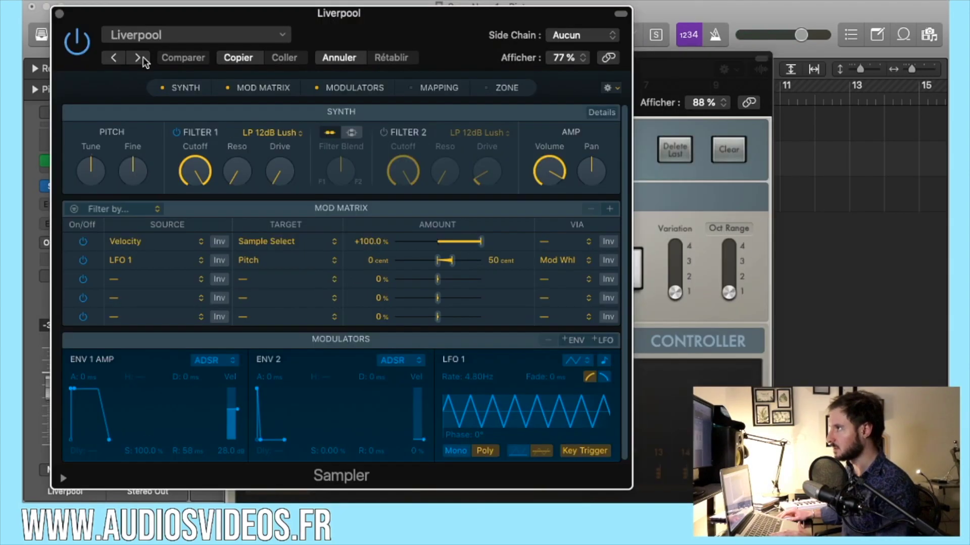
{"action": "left_click", "coordinate": [137, 58]}
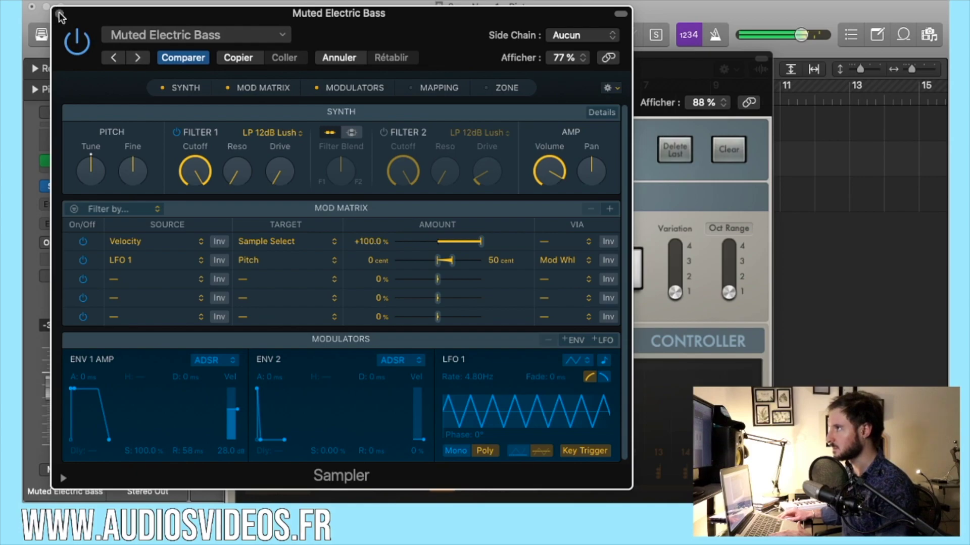
{"action": "key", "text": "]"}
{"action": "key", "text": "super+w"}
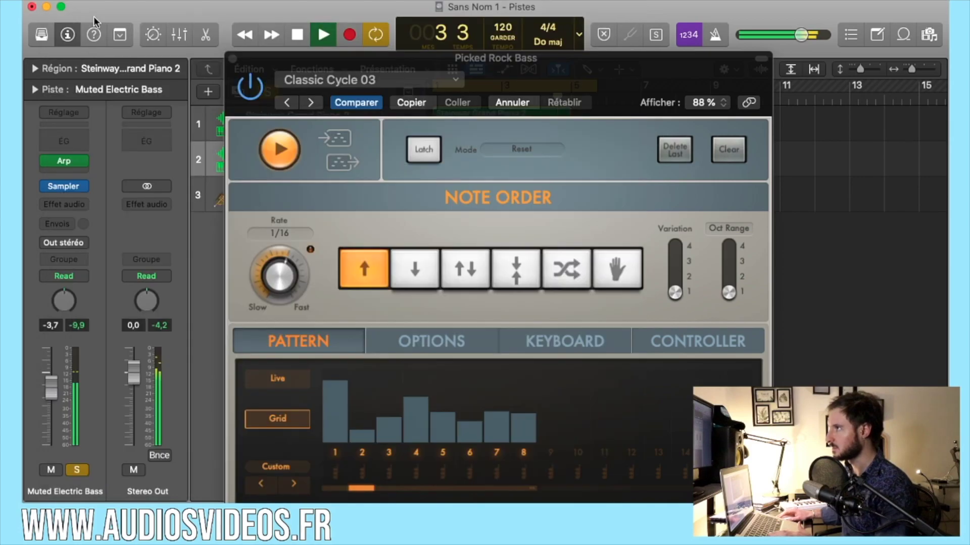
Try an Arpeggiator rate of 1/8 and switch to the Classic Cycle 04 preset.
{"action": "left_click_drag", "start_coordinate": [329, 65], "coordinate": [239, 19]}
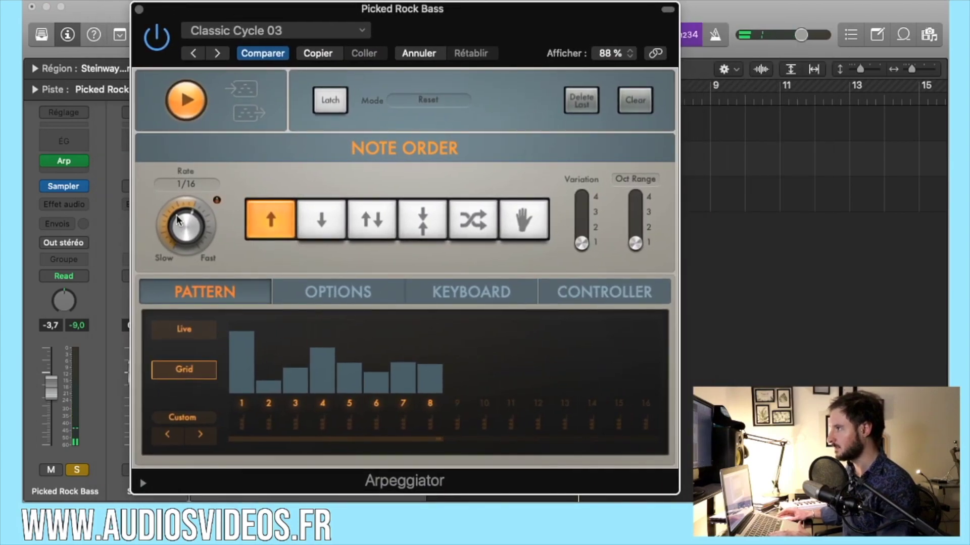
{"action": "left_click_drag", "start_coordinate": [182, 221], "coordinate": [179, 231]}
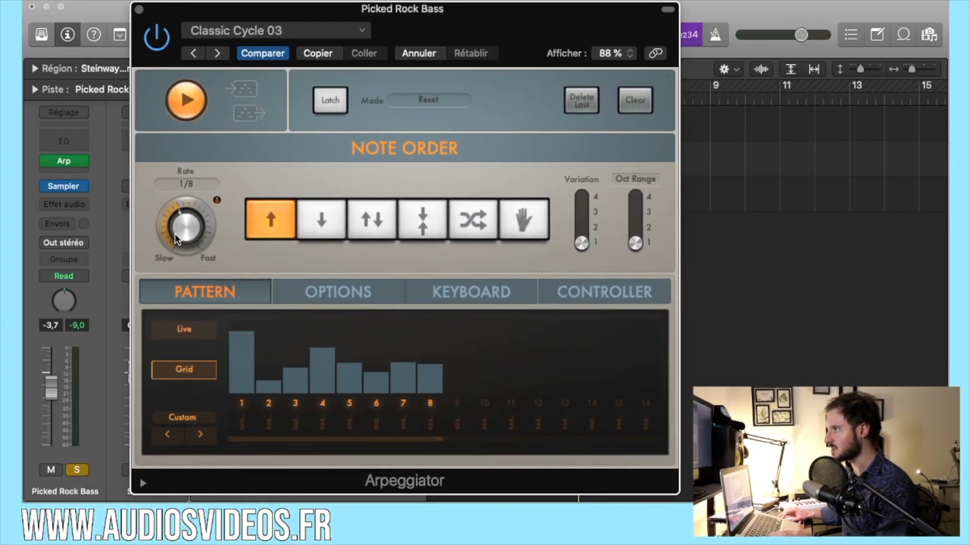
{"action": "left_click", "coordinate": [216, 53]}
{"action": "left_click", "coordinate": [216, 53]}
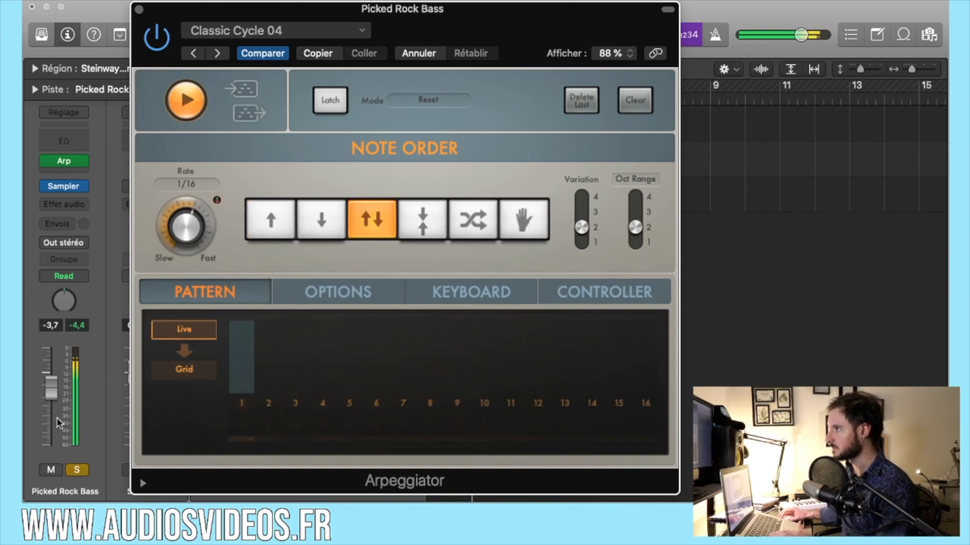
Audition the Arpeggiator presets after Classic Cycle 04 on the bass track and choose Complex Chord Groove 03.
{"action": "key", "text": "super+w"}
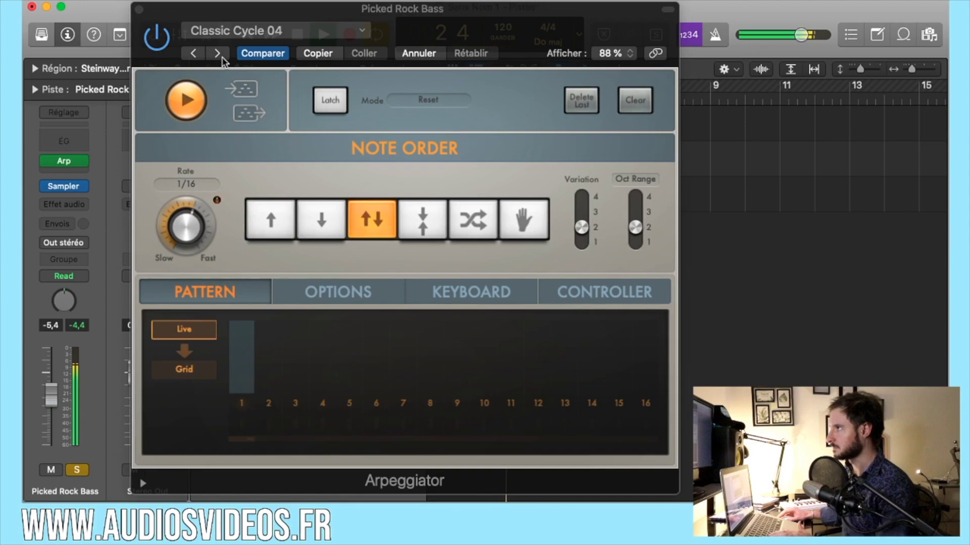
{"action": "left_click", "coordinate": [221, 56]}
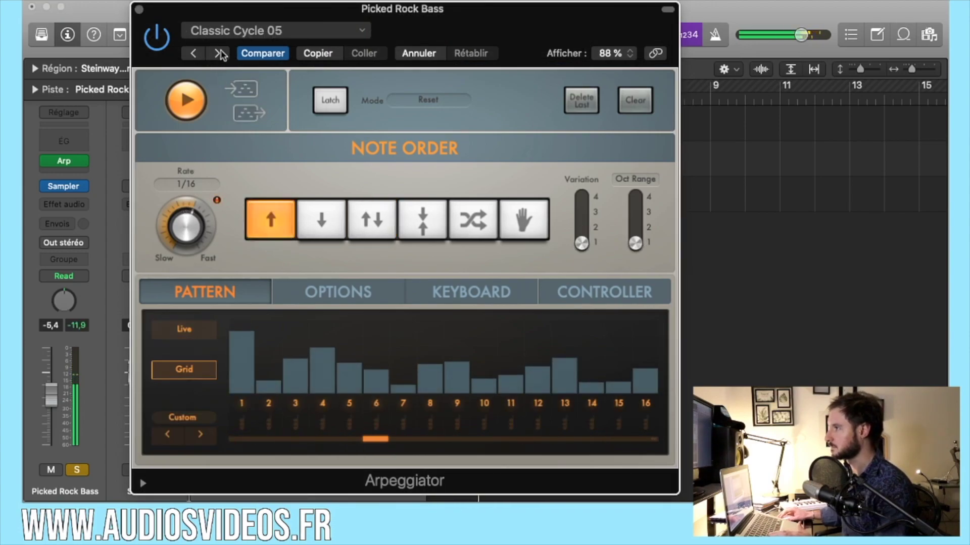
{"action": "left_click", "coordinate": [222, 56]}
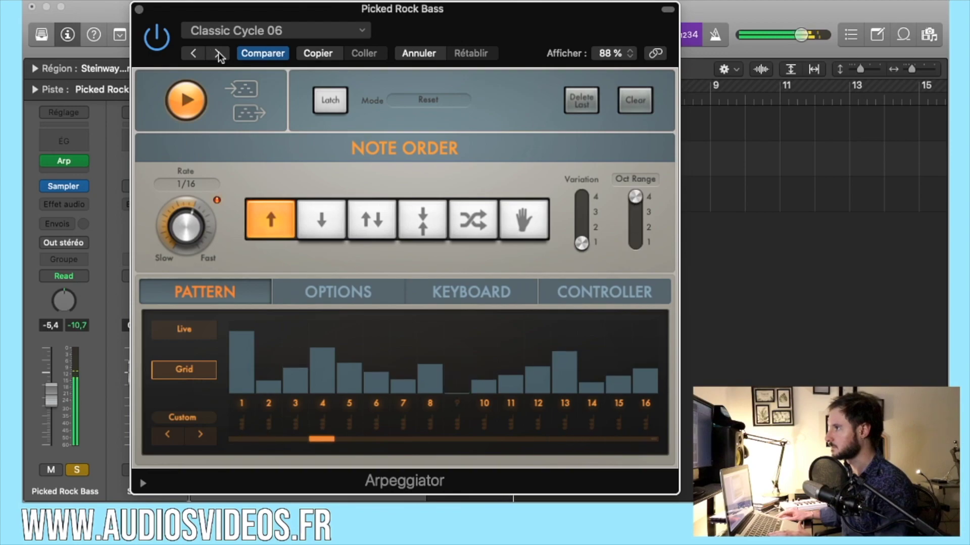
{"action": "left_click", "coordinate": [218, 54]}
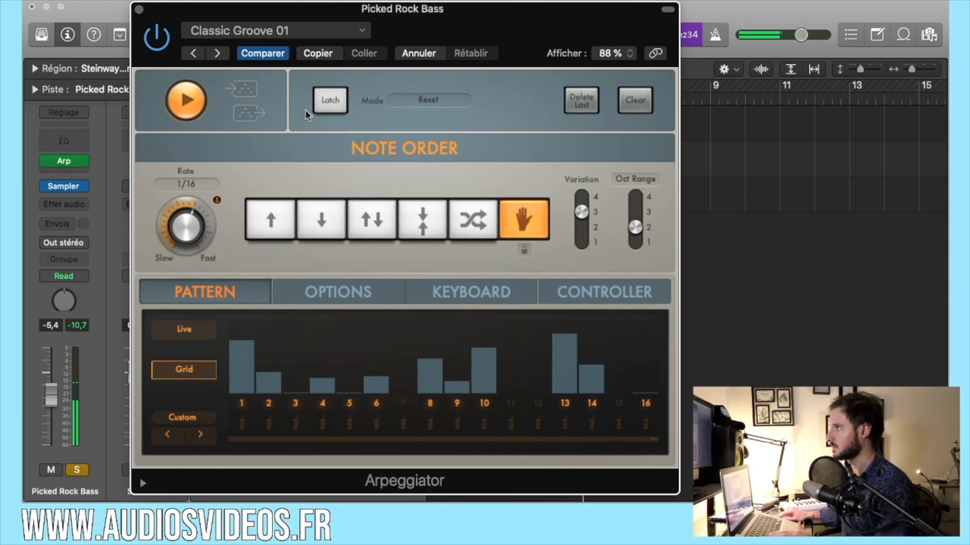
{"action": "left_click", "coordinate": [214, 54]}
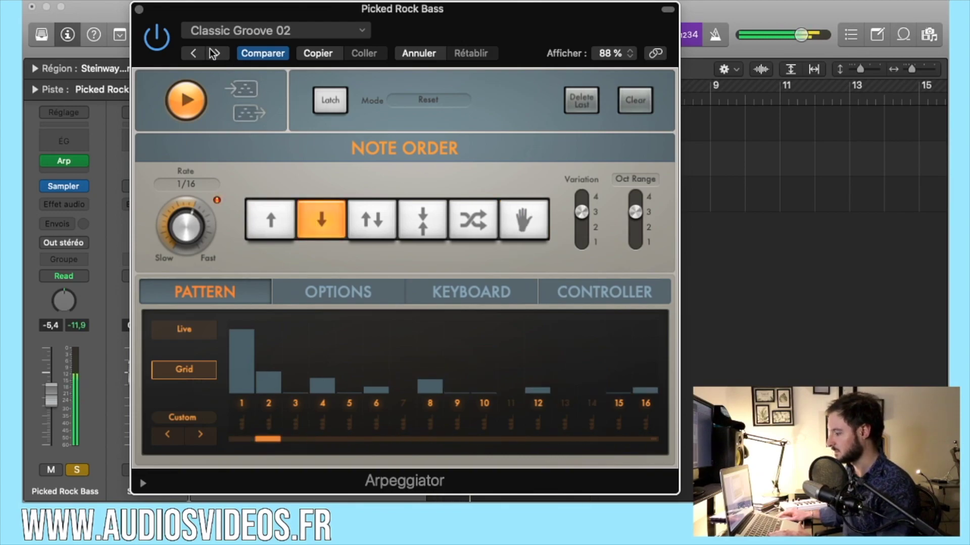
{"action": "left_click", "coordinate": [214, 54]}
{"action": "left_click", "coordinate": [214, 54]}
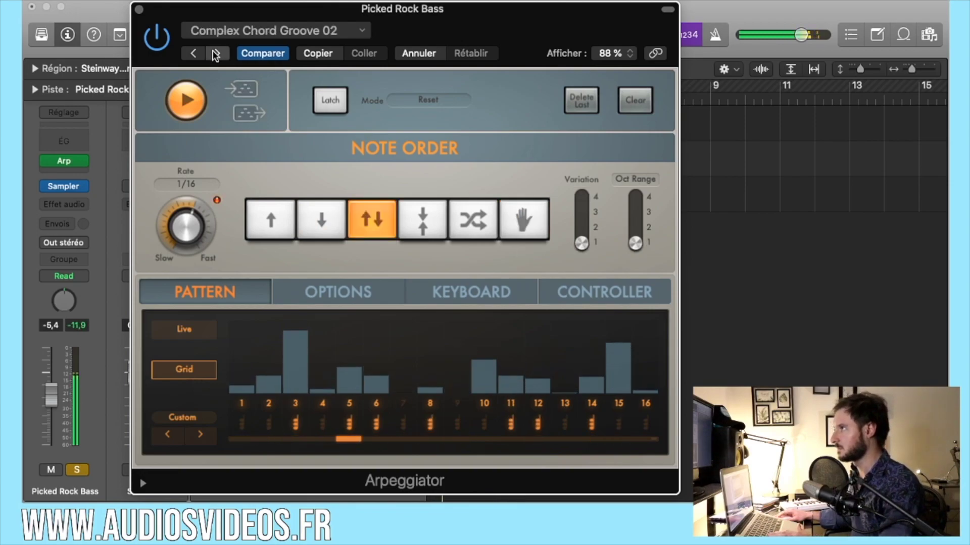
{"action": "left_click", "coordinate": [214, 54]}
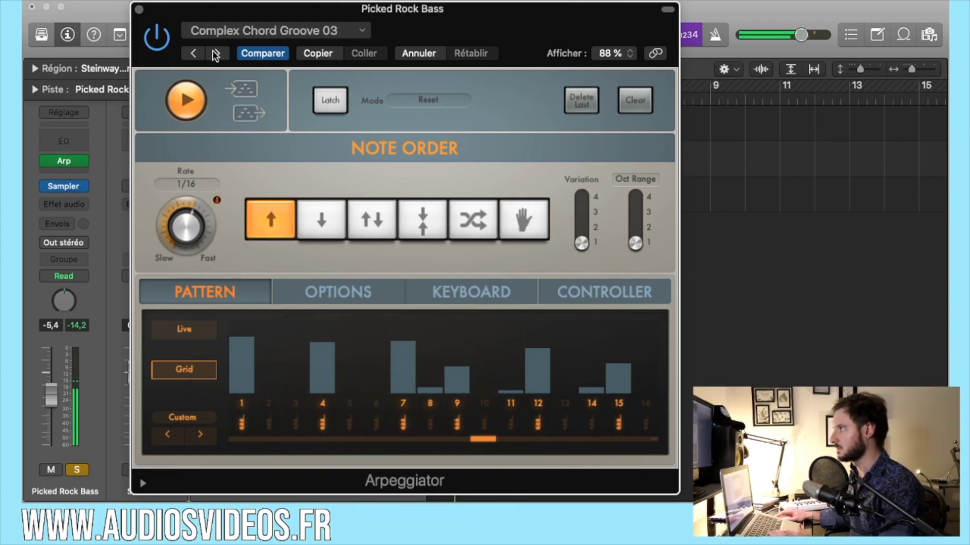
Set the Picked Rock Bass volume to -2.0 dB and lower the Steinway Grand Piano 2 volume while checking the balance in playback.
{"action": "left_click_drag", "start_coordinate": [47, 392], "coordinate": [46, 384]}
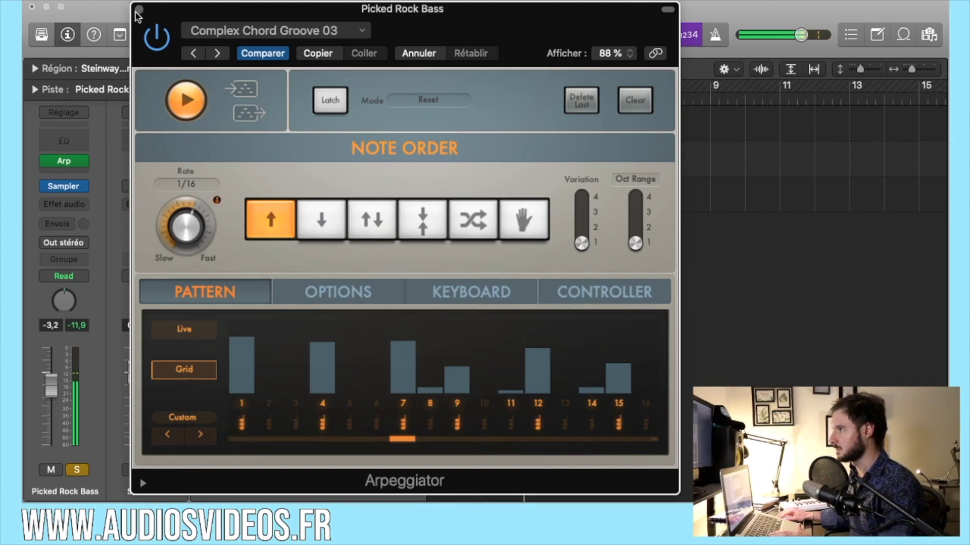
{"action": "key", "text": "super+w"}
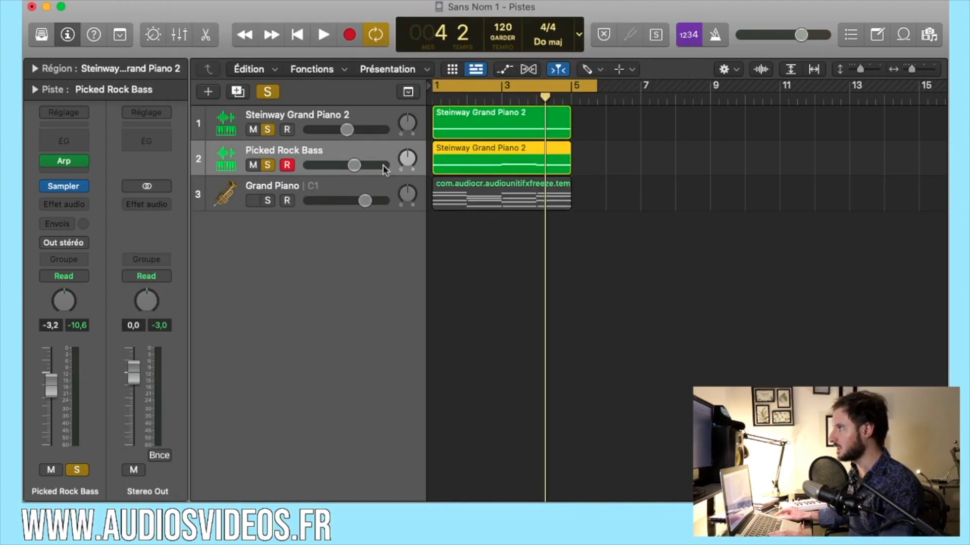
{"action": "left_click_drag", "start_coordinate": [356, 168], "coordinate": [358, 166]}
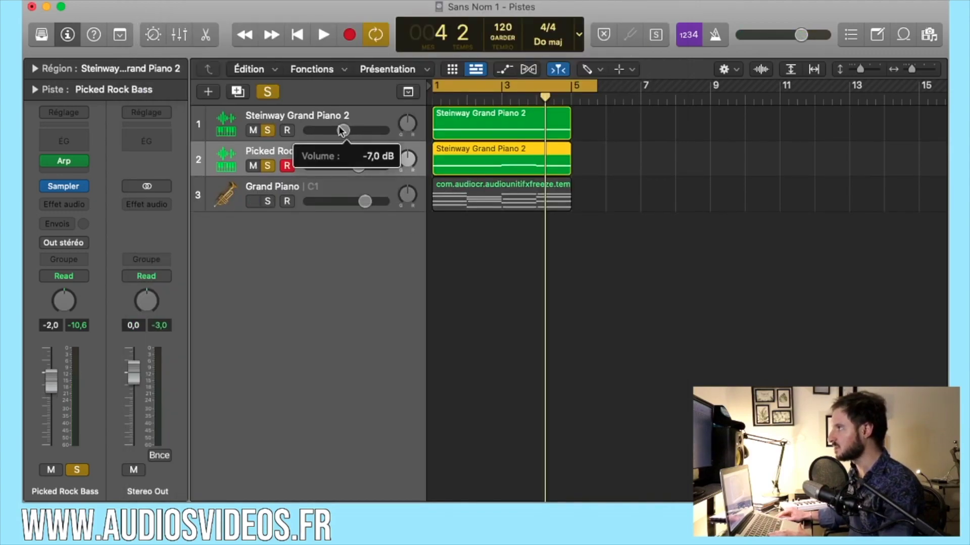
{"action": "key", "text": "Return"}
{"action": "key", "text": "space"}
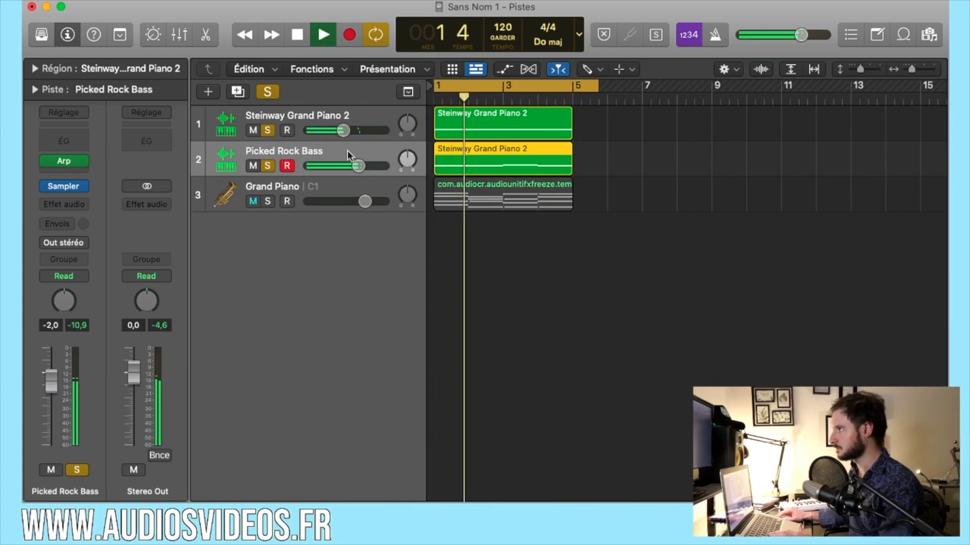
{"action": "left_click_drag", "start_coordinate": [343, 134], "coordinate": [340, 151]}
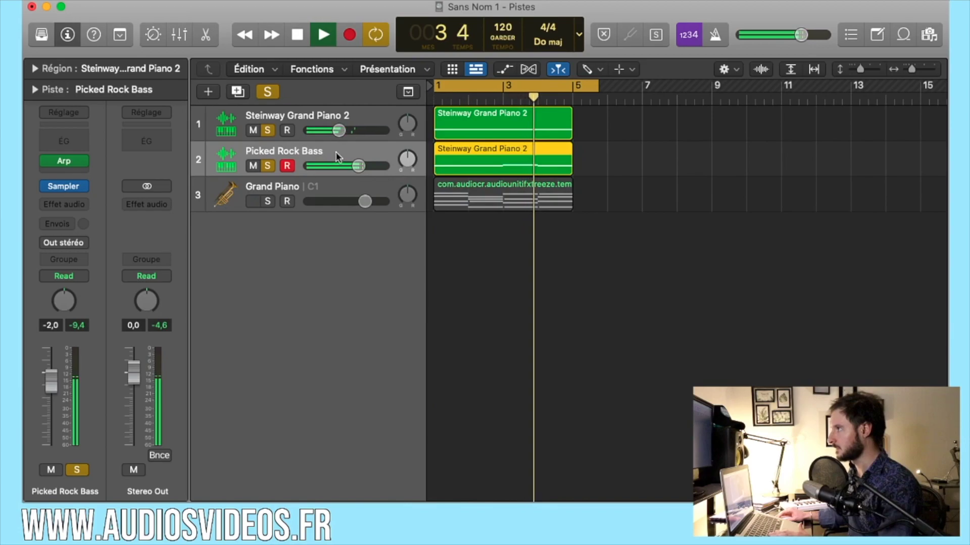
{"action": "key", "text": "space"}
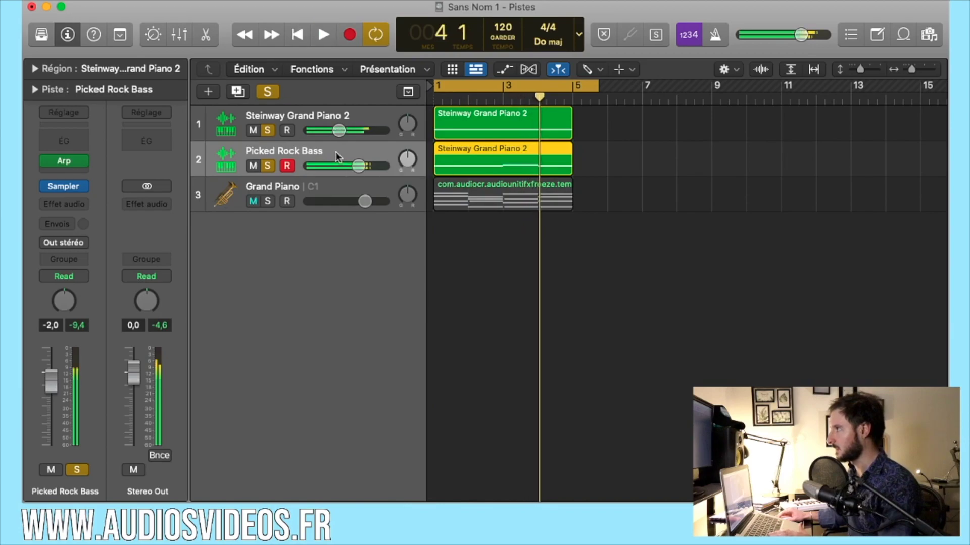
Duplicate the Picked Rock Bass track with its region and change the copy's Sampler preset to Stinger Bass.
{"action": "left_click", "coordinate": [237, 92]}
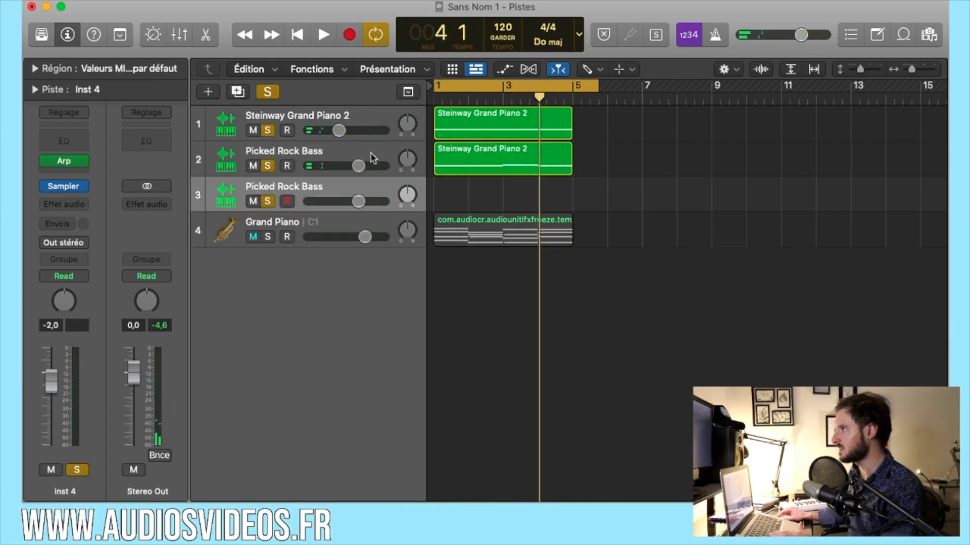
{"action": "left_click_drag", "start_coordinate": [464, 154], "coordinate": [437, 199]}
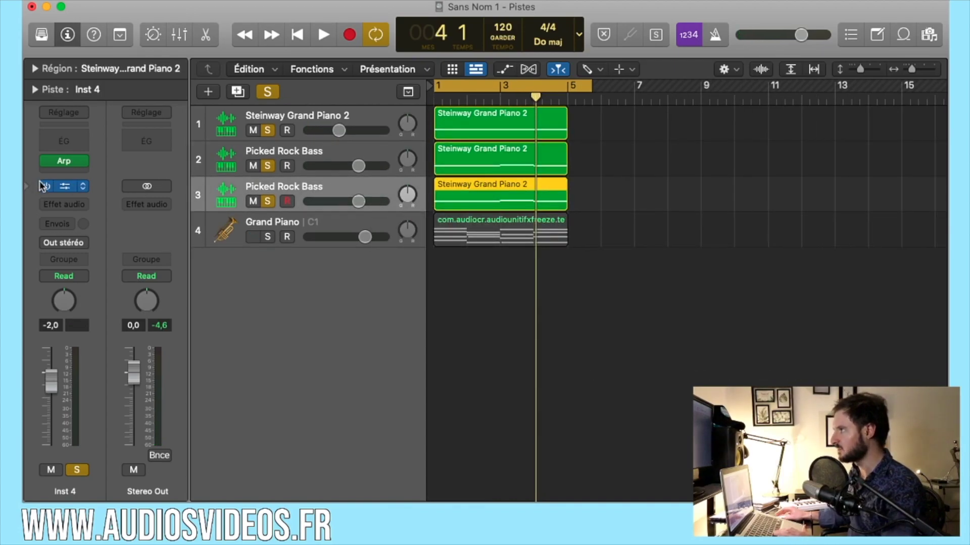
{"action": "left_click", "coordinate": [72, 186]}
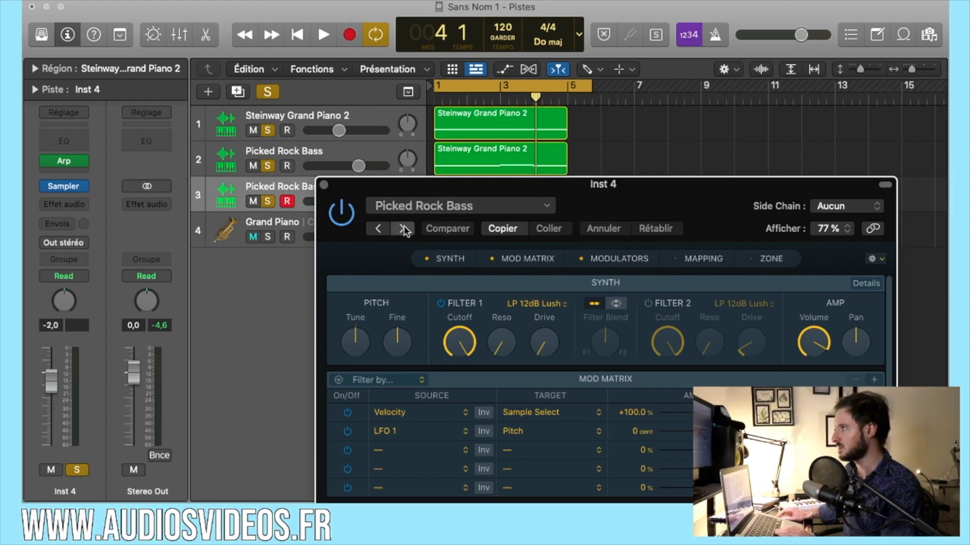
{"action": "left_click_drag", "start_coordinate": [411, 191], "coordinate": [221, 191]}
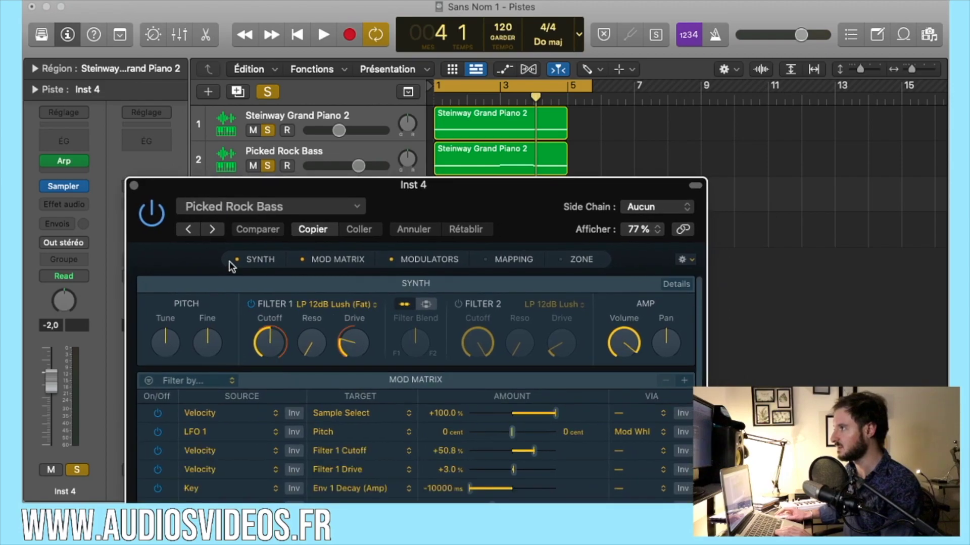
{"action": "left_click", "coordinate": [218, 232]}
{"action": "key", "text": "space"}
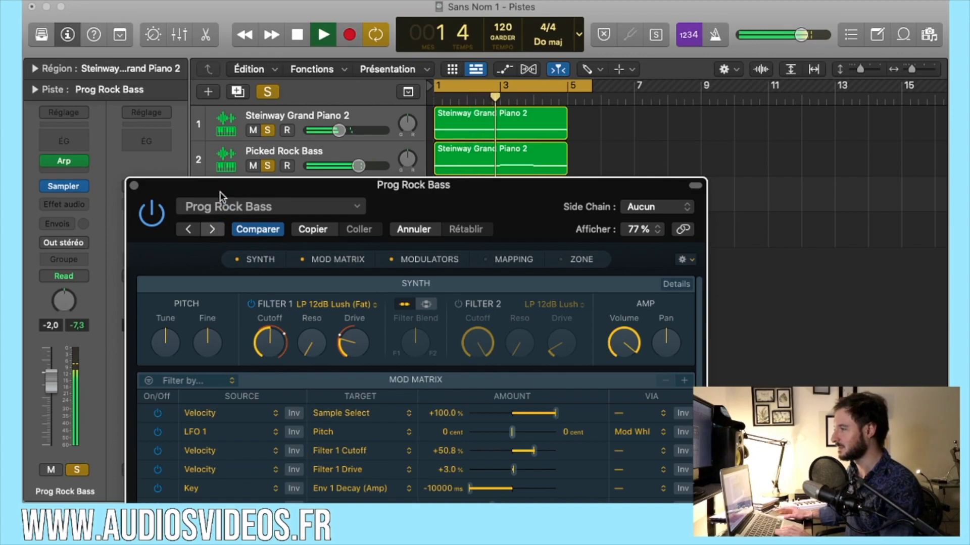
{"action": "key", "text": "]"}
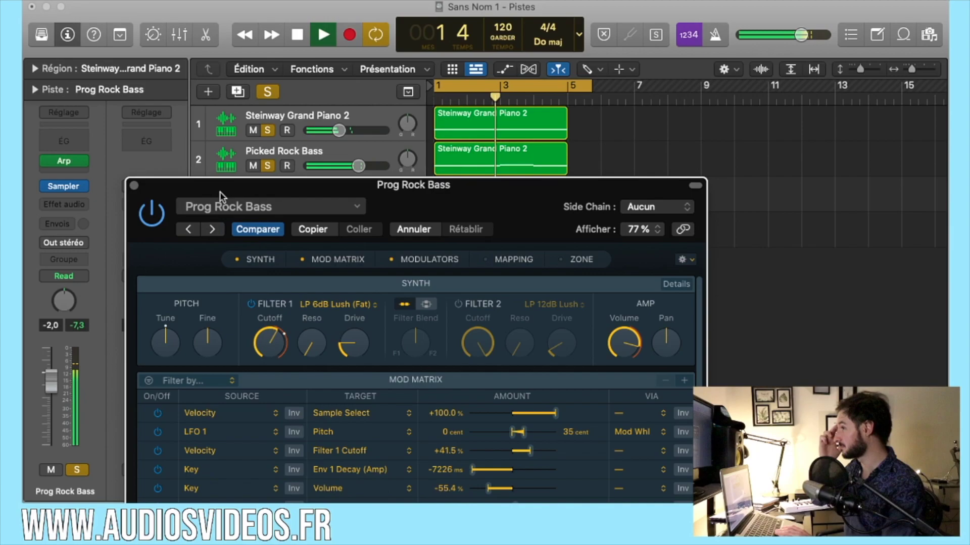
{"action": "key", "text": "]"}
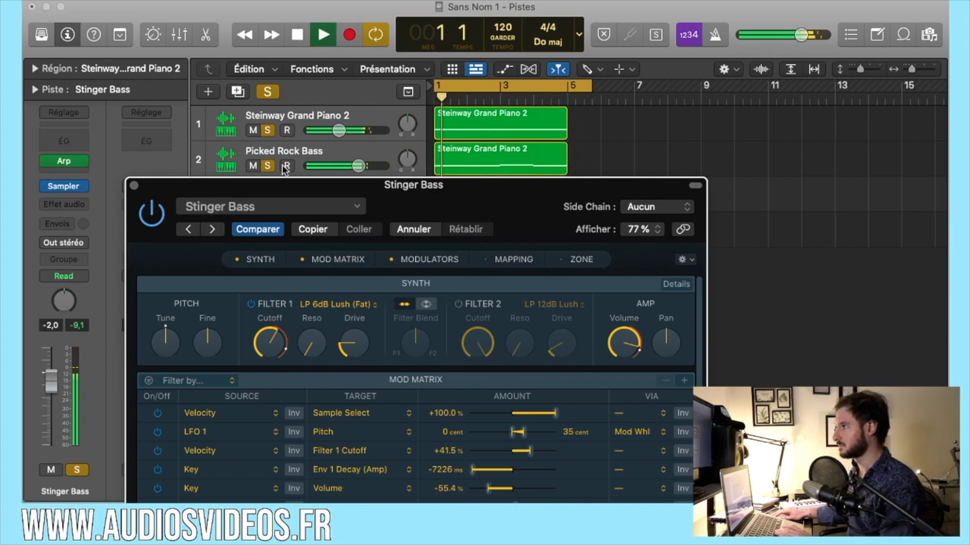
Take the Steinway Grand Piano 2 track out of solo and listen to the two bass tracks together.
{"action": "left_click", "coordinate": [268, 130]}
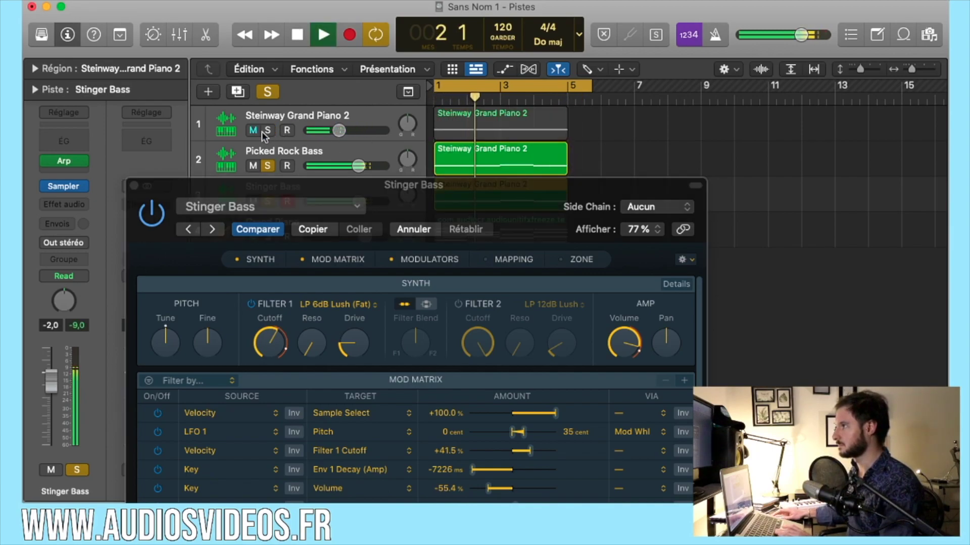
{"action": "left_click", "coordinate": [135, 187]}
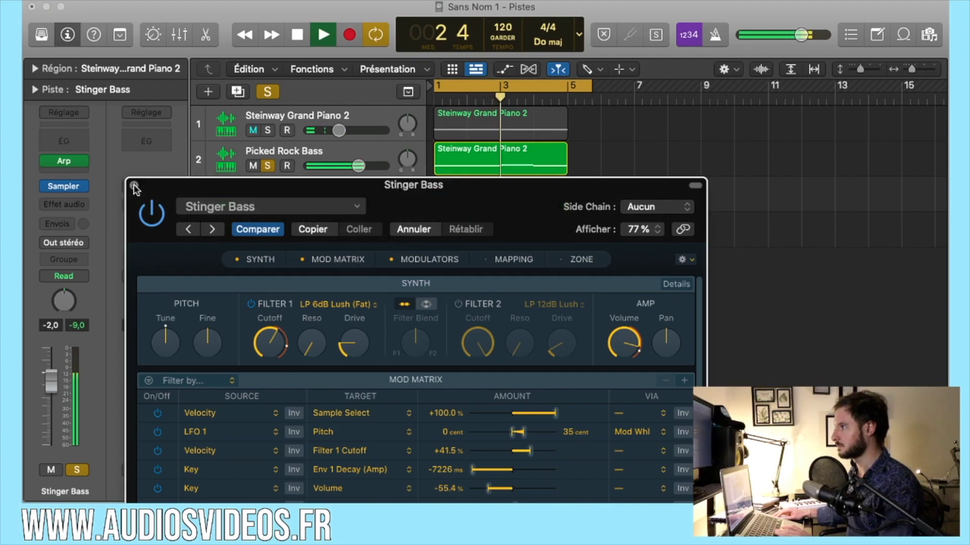
{"action": "left_click", "coordinate": [134, 186]}
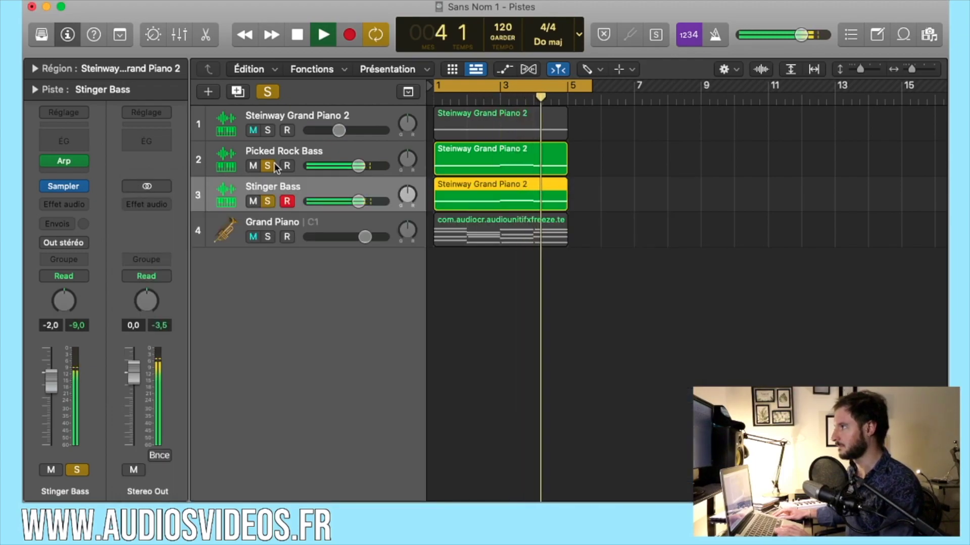
{"action": "key", "text": "space"}
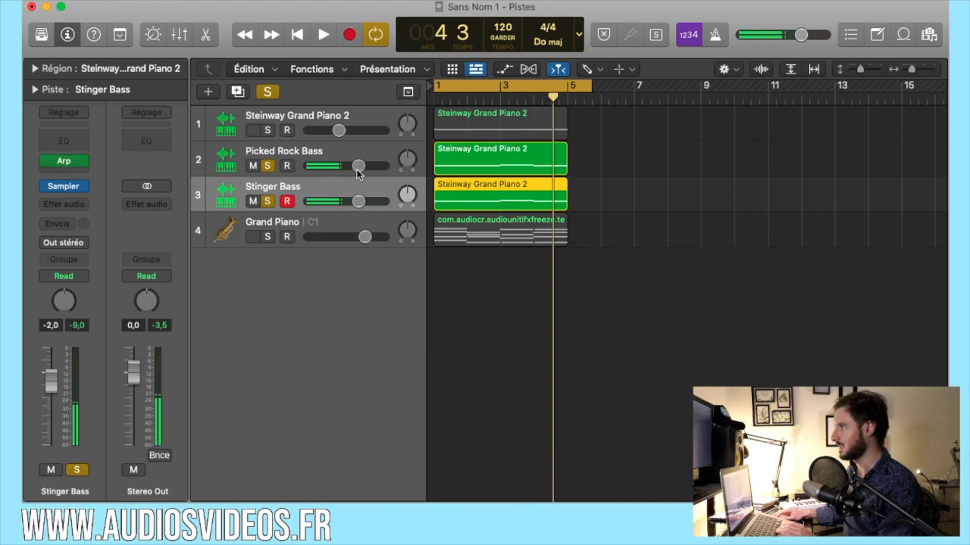
Lower the Picked Rock Bass volume, set Stinger Bass to -2.9 dB and the piano to -10.2 dB, and solo the piano again.
{"action": "left_click_drag", "start_coordinate": [358, 167], "coordinate": [352, 167]}
{"action": "left_click_drag", "start_coordinate": [358, 202], "coordinate": [355, 201]}
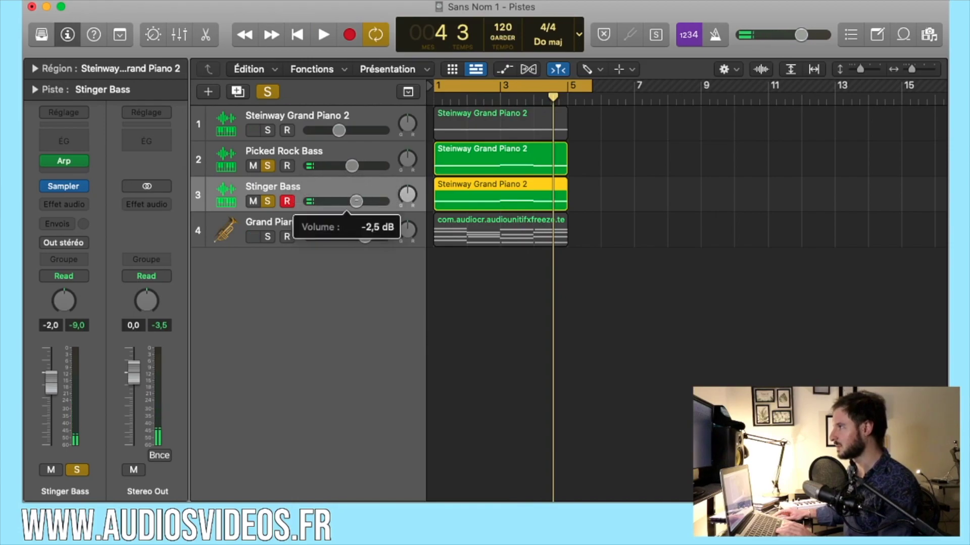
{"action": "left_click_drag", "start_coordinate": [339, 130], "coordinate": [336, 130]}
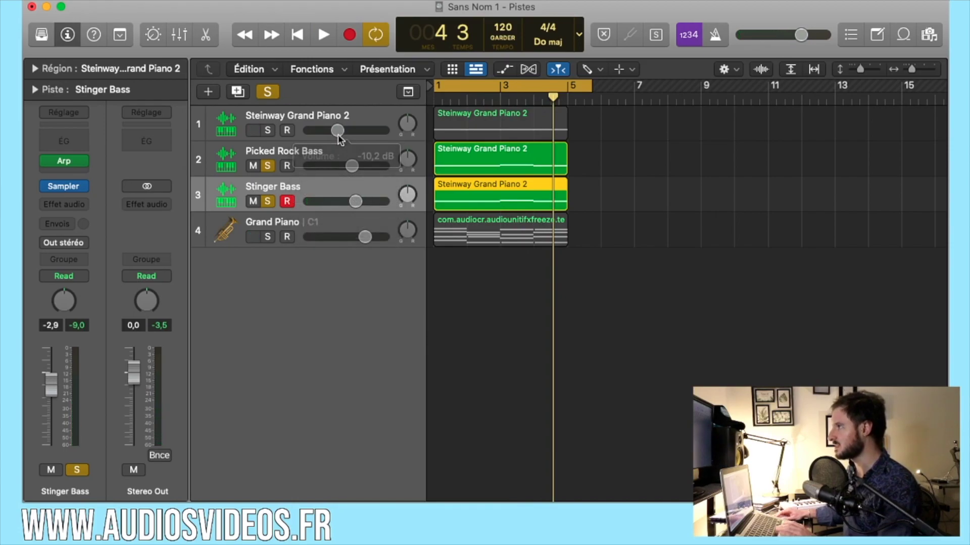
{"action": "left_click", "coordinate": [268, 130]}
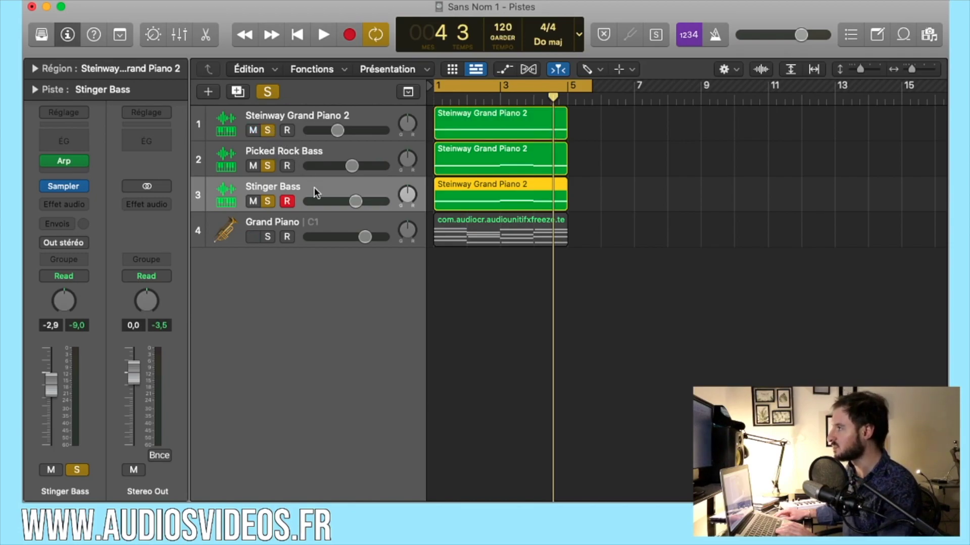
Duplicate the Stinger Bass track with its region and load the factory acoustic bass preset Upright Ballad Bass in the copy's Sampler.
{"action": "left_click", "coordinate": [237, 91]}
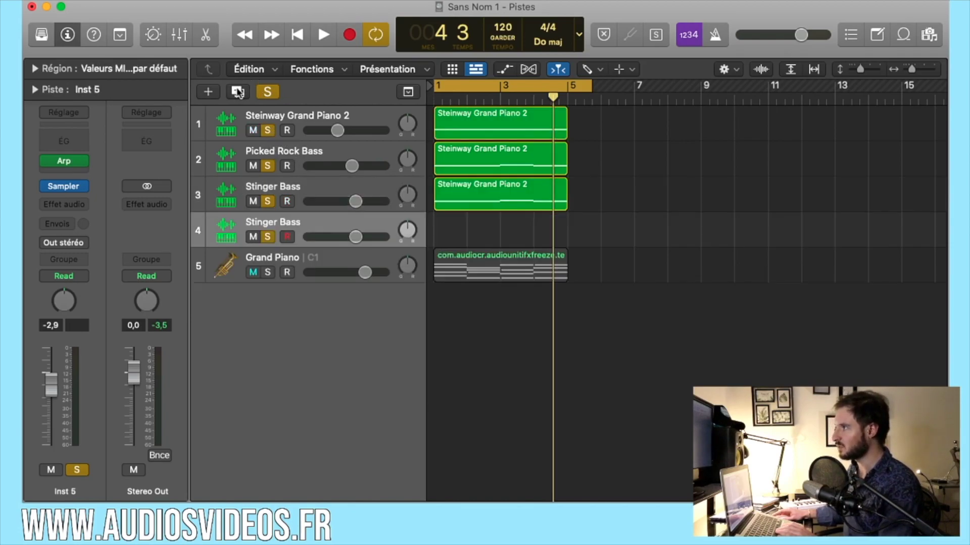
{"action": "left_click_drag", "start_coordinate": [460, 207], "coordinate": [446, 224]}
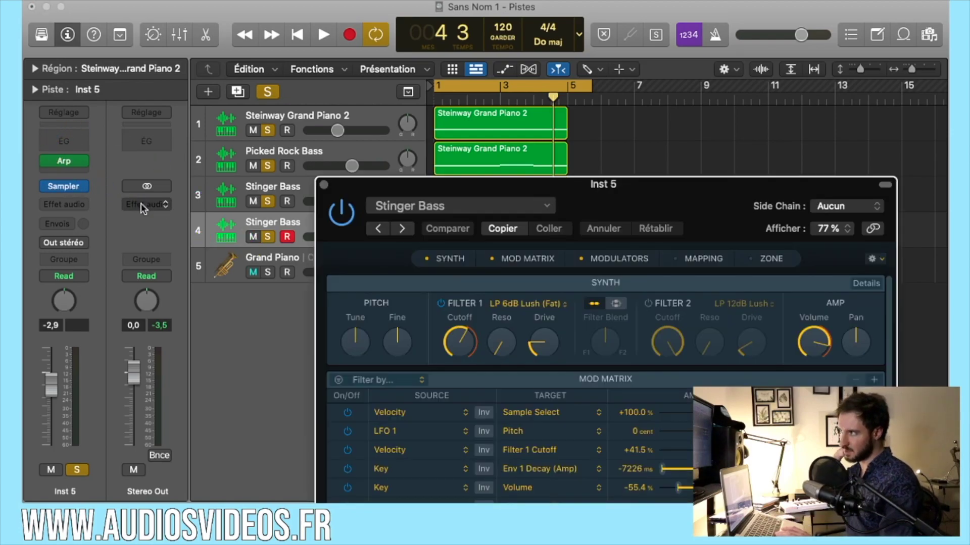
{"action": "left_click", "coordinate": [440, 206]}
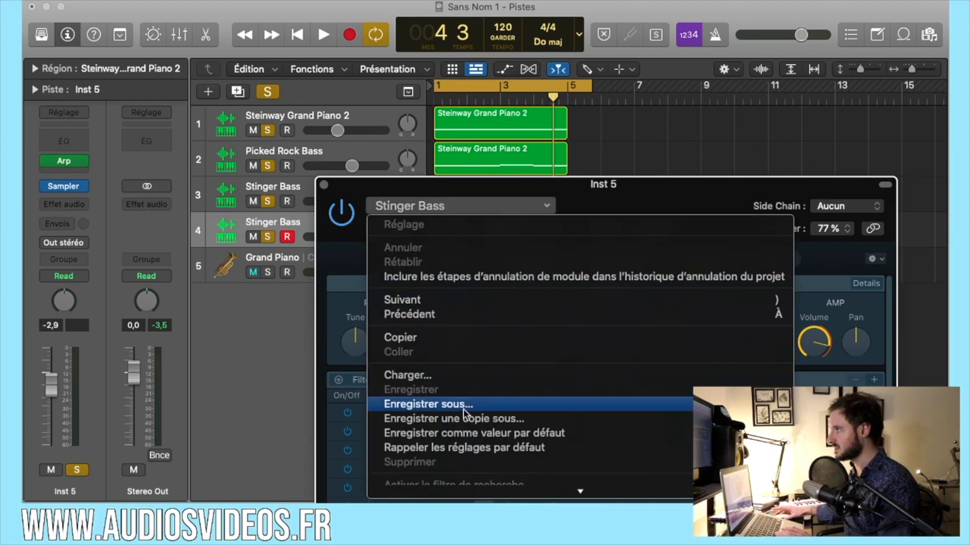
{"action": "scroll", "coordinate": [462, 455], "scroll_direction": "down", "scroll_amount": 1}
{"action": "scroll", "coordinate": [462, 455], "scroll_direction": "down", "scroll_amount": 8}
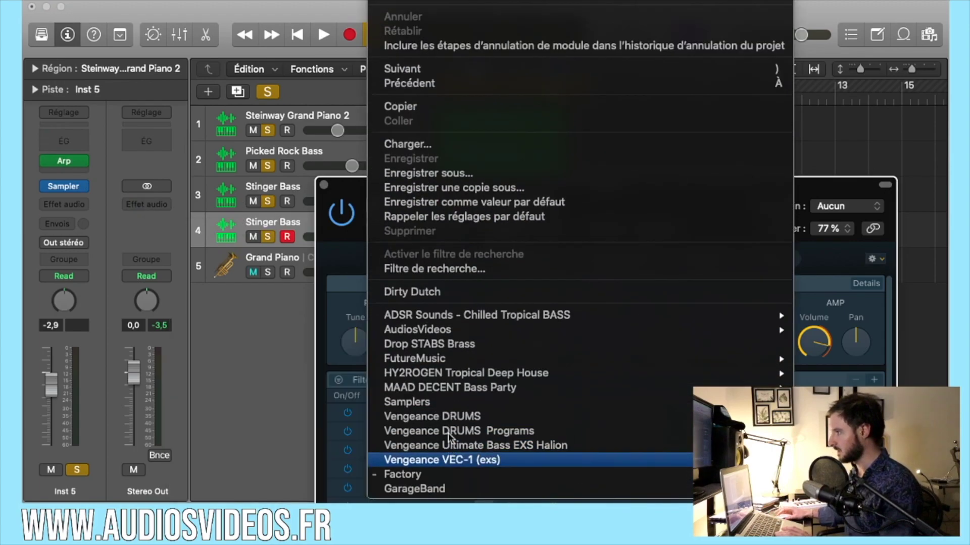
{"action": "mouse_move", "coordinate": [390, 477]}
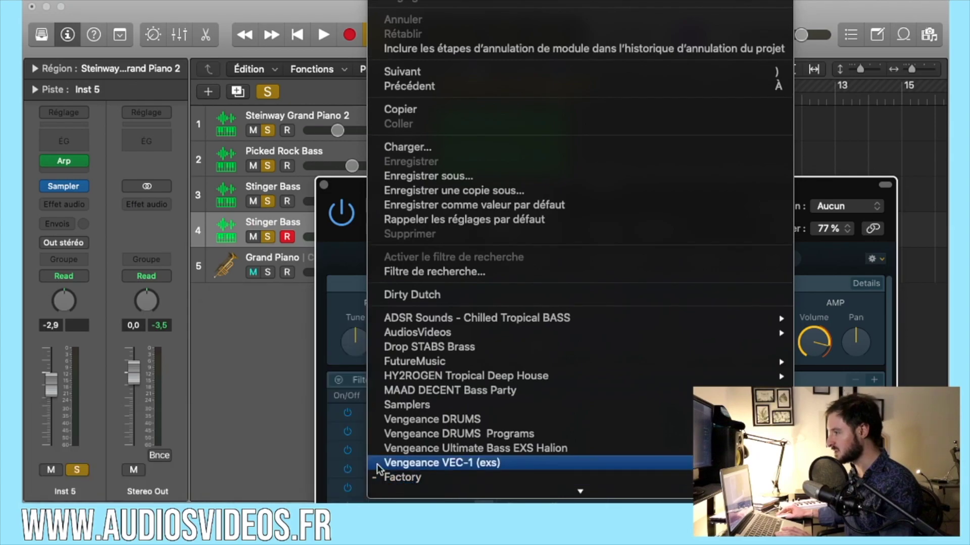
{"action": "mouse_move", "coordinate": [255, 318]}
{"action": "mouse_move", "coordinate": [175, 325]}
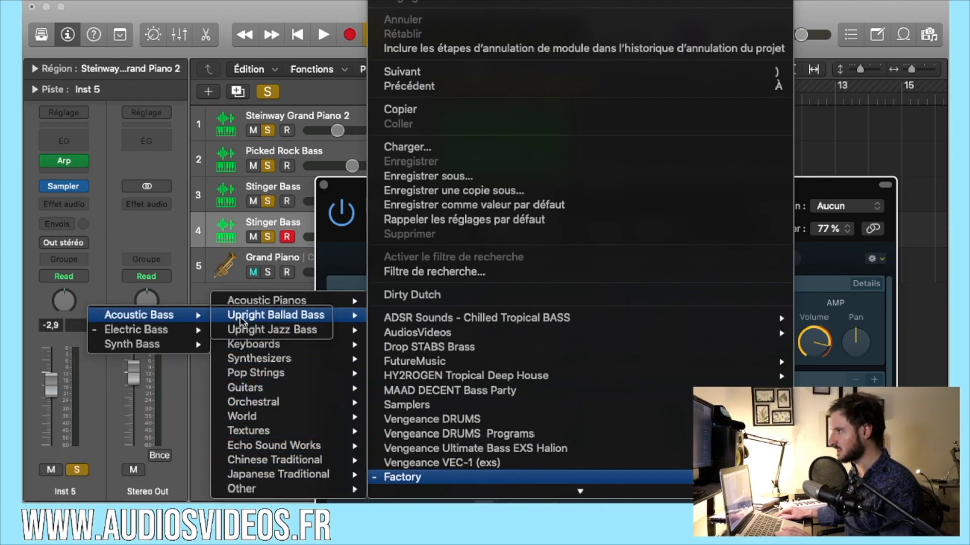
{"action": "key", "text": "Escape"}
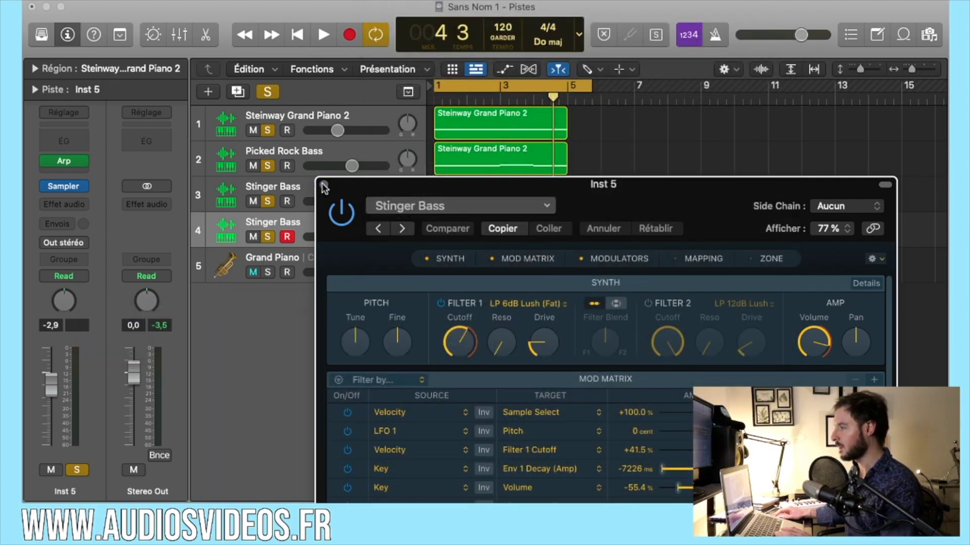
{"action": "left_click", "coordinate": [324, 188]}
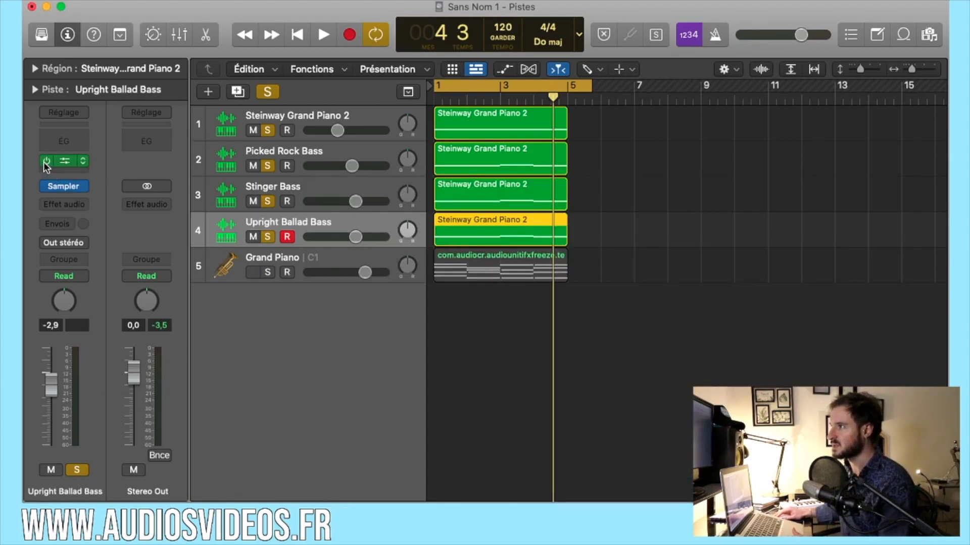
Bypass the arpeggiator on Upright Ballad Bass and set the track's volume to -3.1 dB while the loop plays.
{"action": "key", "text": "space"}
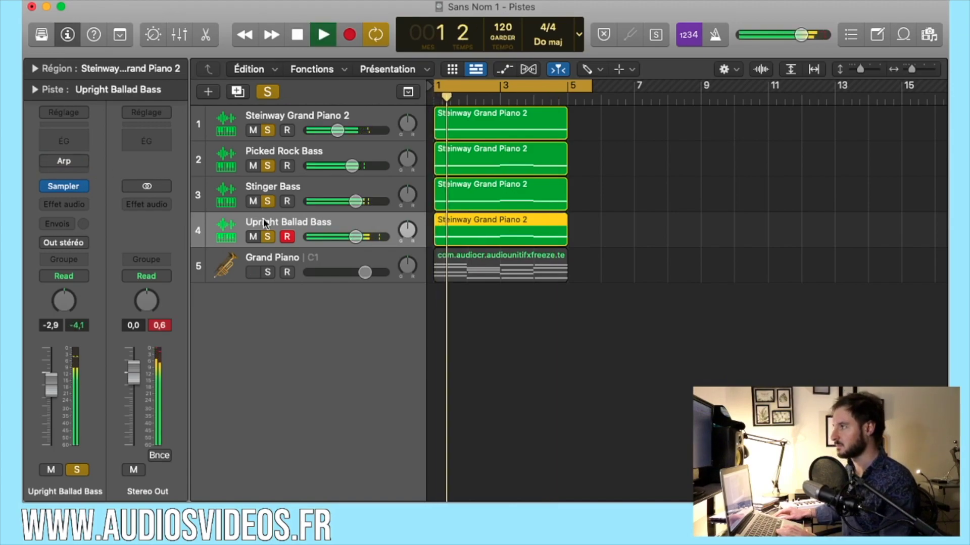
{"action": "left_click_drag", "start_coordinate": [355, 237], "coordinate": [355, 237]}
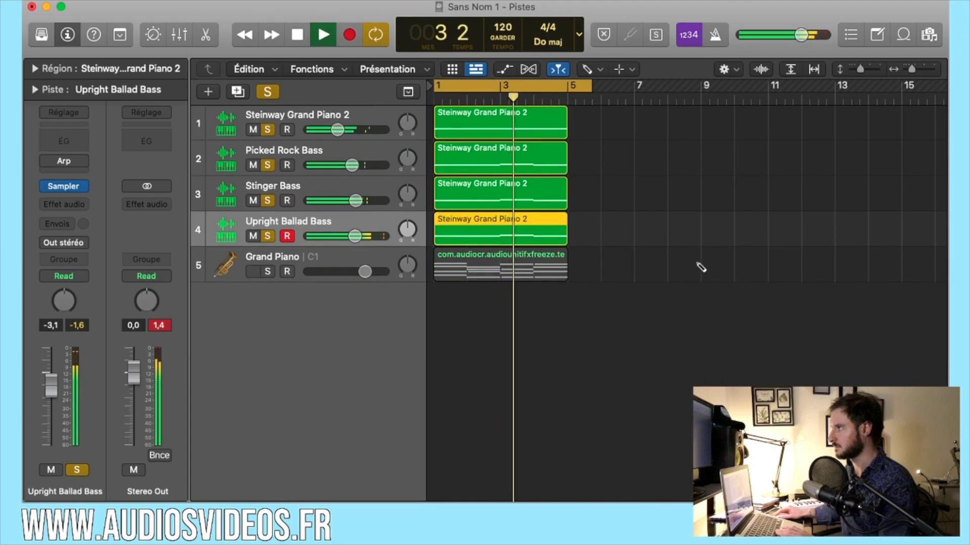
{"action": "scroll", "coordinate": [699, 264], "scroll_direction": "right", "scroll_amount": 1}
Stop playback and delete the muted Grand Piano track with its region.
{"action": "left_click", "coordinate": [253, 271]}
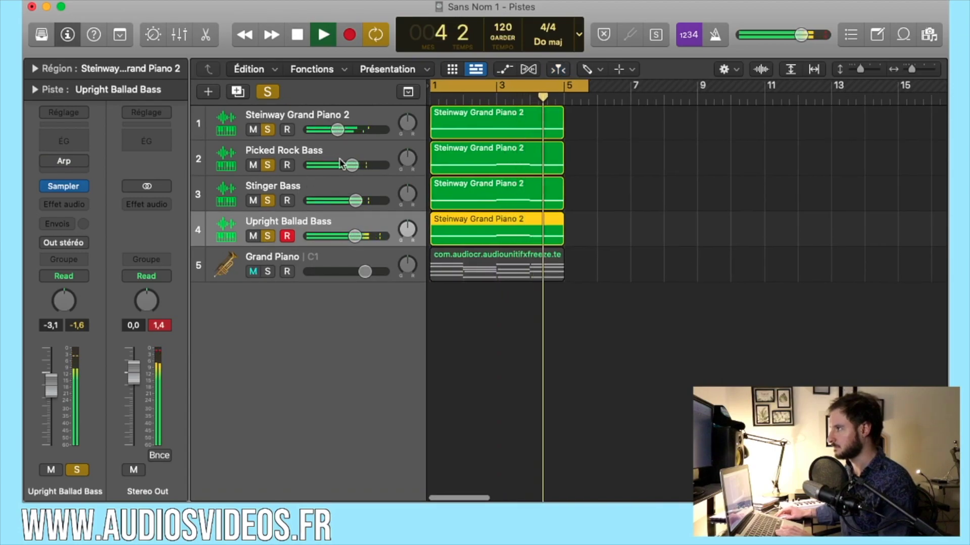
{"action": "key", "text": "space"}
{"action": "left_click", "coordinate": [317, 256]}
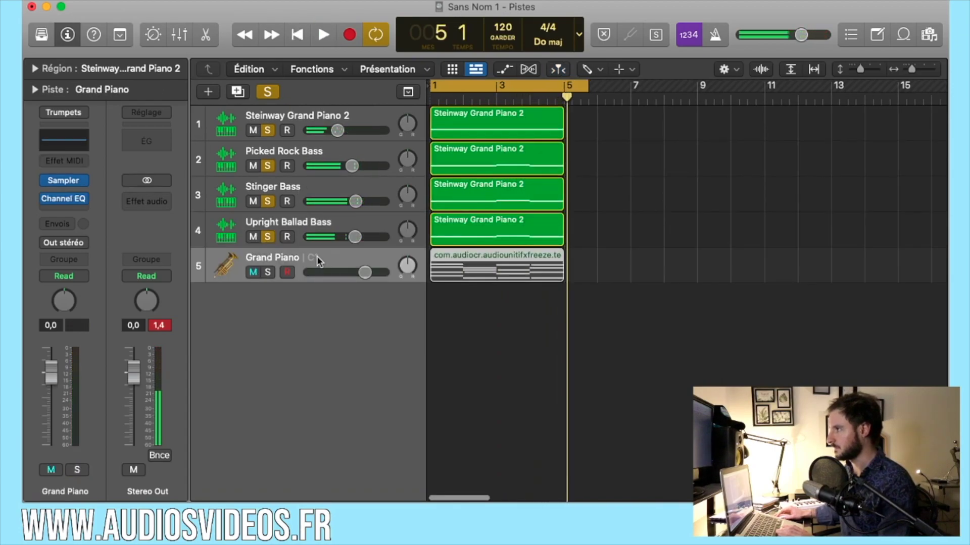
{"action": "key", "text": "super+BackSpace"}
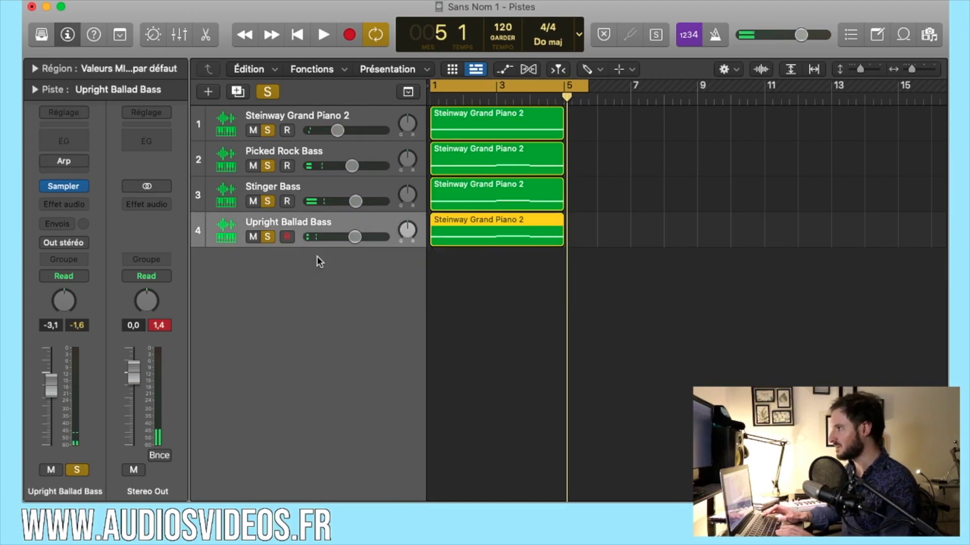
Listen to the piano and the three bass tracks playing together.
{"action": "key", "text": "space"}
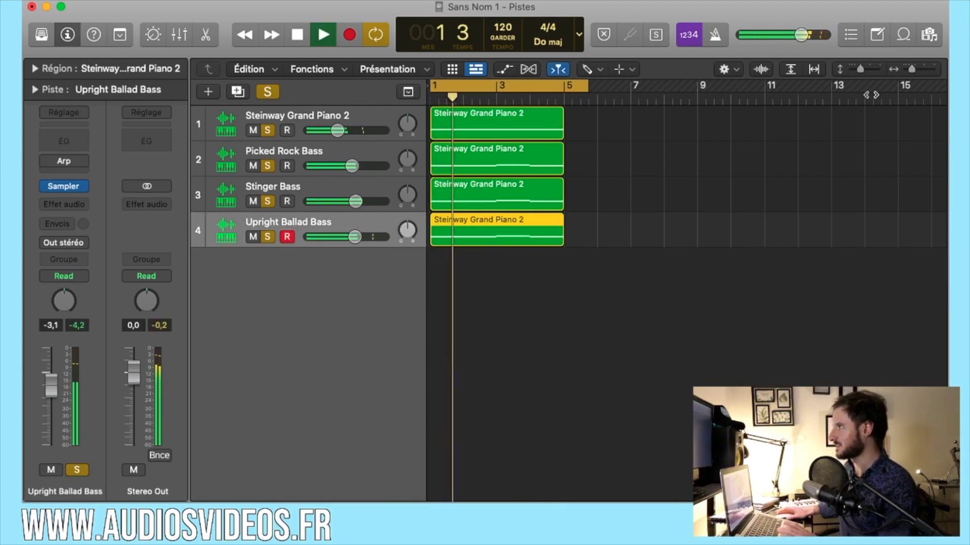
{"action": "left_click_drag", "start_coordinate": [912, 69], "coordinate": [918, 73]}
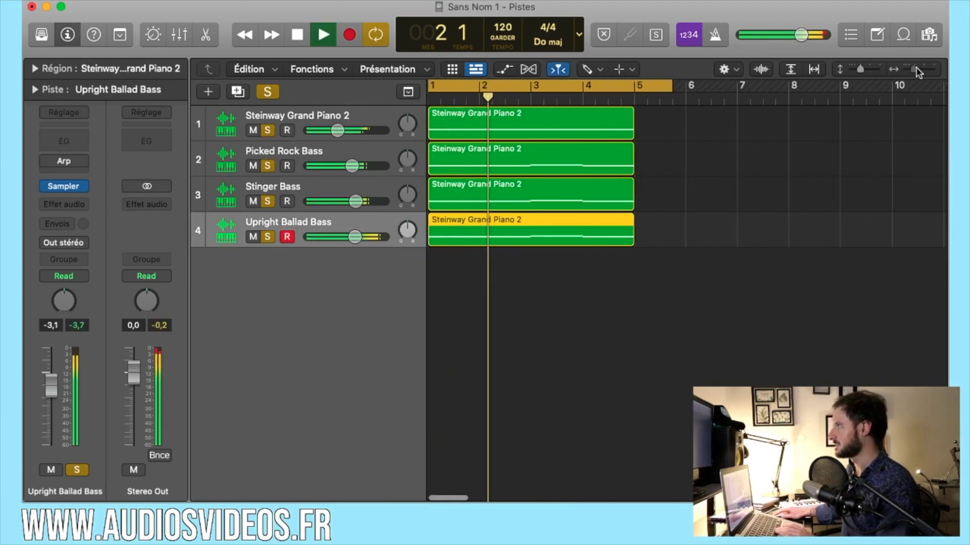
{"action": "key", "text": "space"}
Open the Picked Rock Bass Arpeggiator and export its played pattern as a MIDI region onto the same track at bar 8.
{"action": "left_click", "coordinate": [348, 148]}
{"action": "mouse_move", "coordinate": [60, 183]}
{"action": "left_click", "coordinate": [65, 160]}
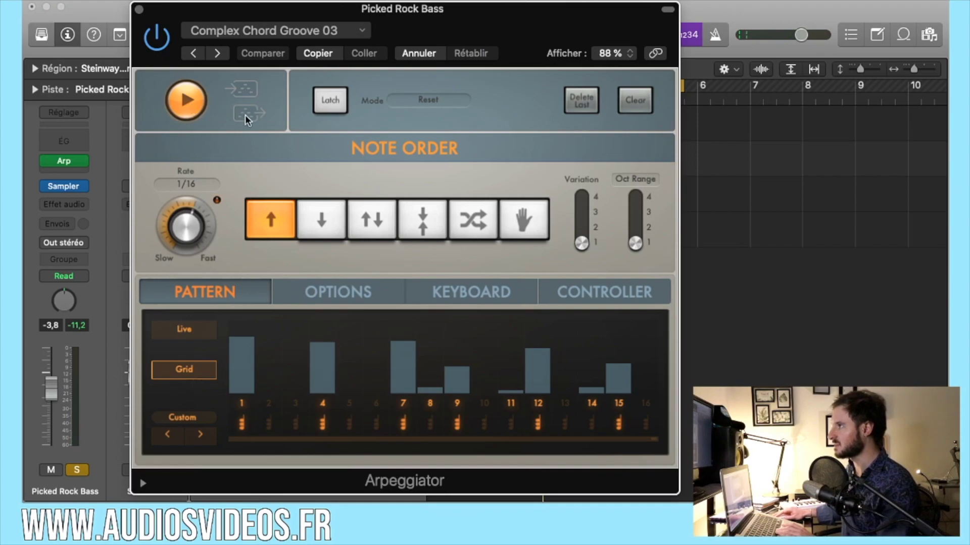
{"action": "left_click_drag", "start_coordinate": [358, 18], "coordinate": [444, 19]}
{"action": "key", "text": "space"}
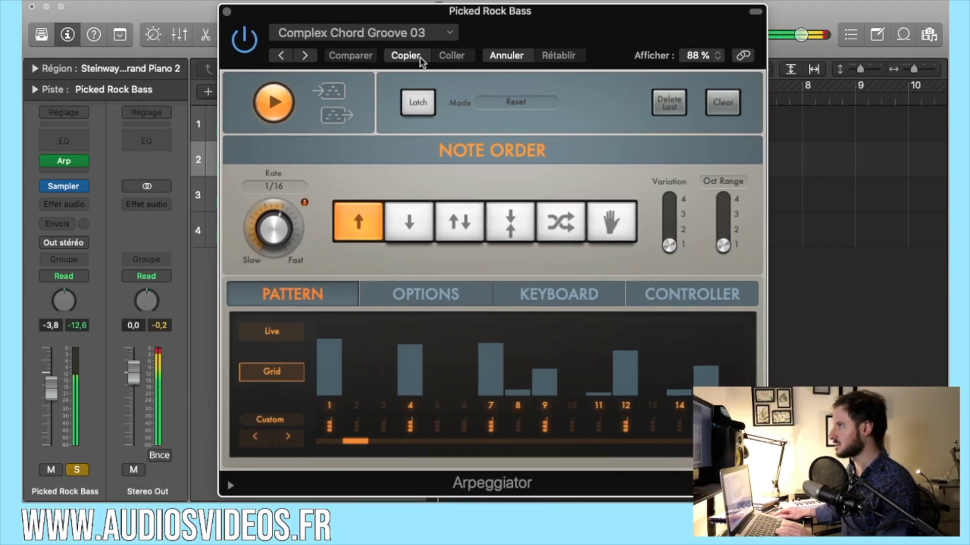
{"action": "left_click", "coordinate": [797, 161]}
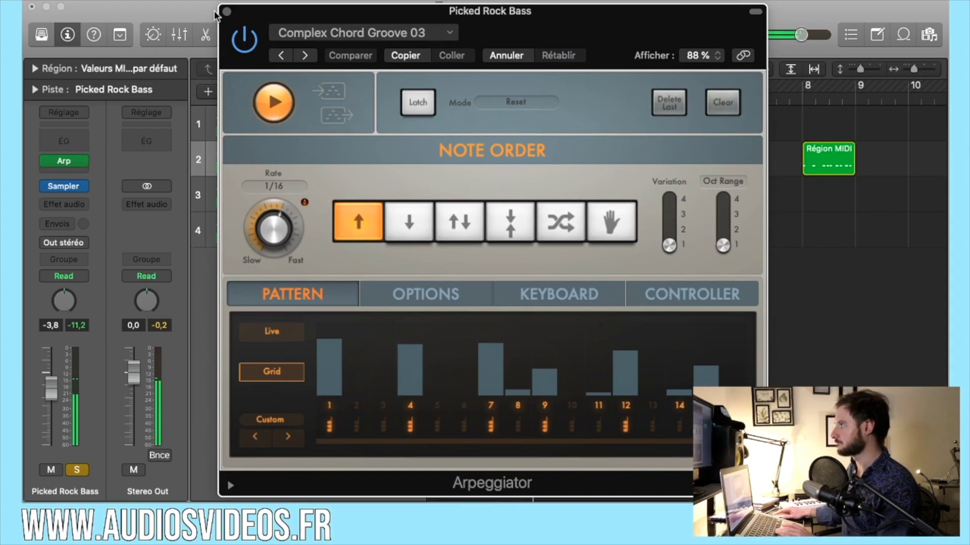
Move the exported pattern region to bar 5 and transpose all nine of its notes up to E2 in the Piano Roll.
{"action": "key", "text": "super+w"}
{"action": "left_click_drag", "start_coordinate": [837, 168], "coordinate": [677, 164]}
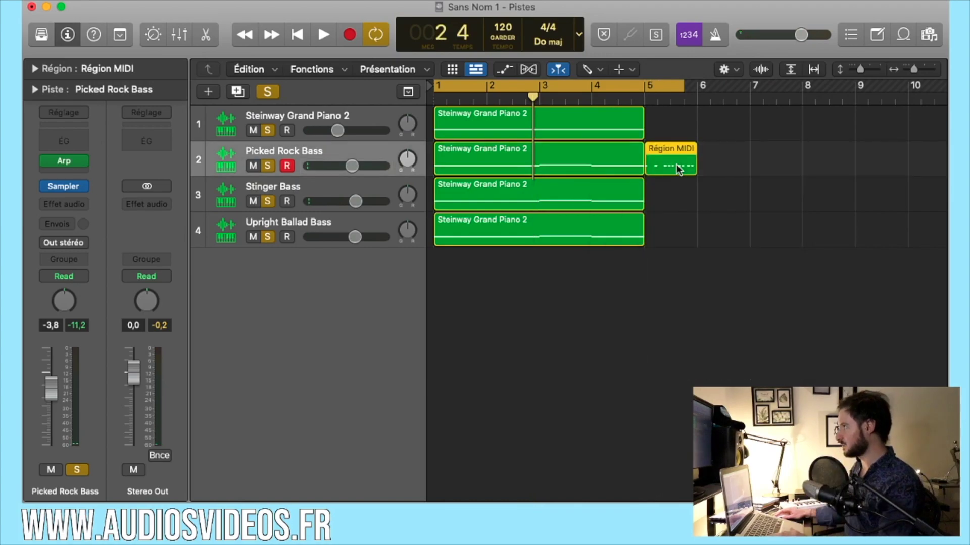
{"action": "double_click", "coordinate": [677, 165]}
{"action": "key", "text": "super+Left"}
{"action": "key", "text": "super+Left"}
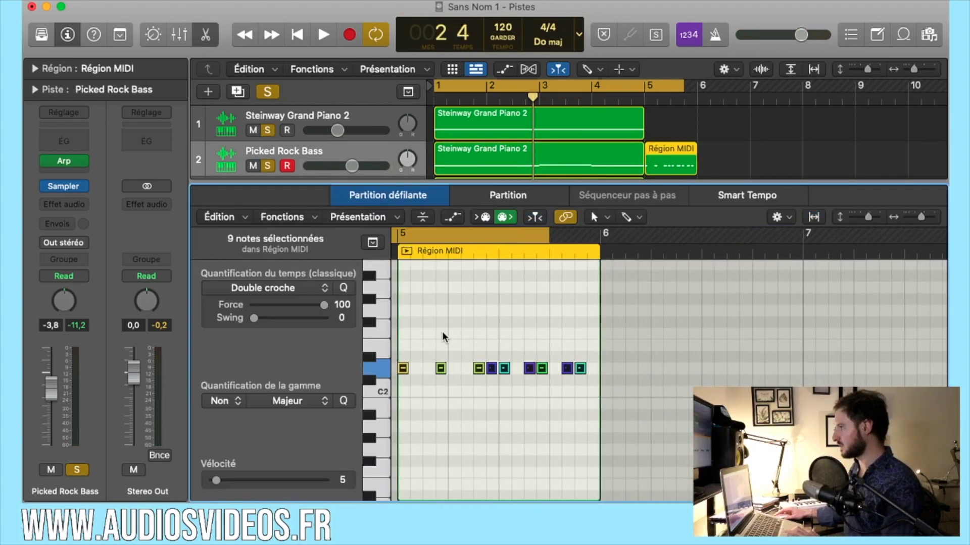
{"action": "left_click_drag", "start_coordinate": [405, 339], "coordinate": [601, 417]}
{"action": "left_click_drag", "start_coordinate": [403, 369], "coordinate": [403, 346]}
Examine the pitch and length of the bass notes in the original four-bar Picked Rock Bass region.
{"action": "scroll", "coordinate": [701, 171], "scroll_direction": "right", "scroll_amount": 3}
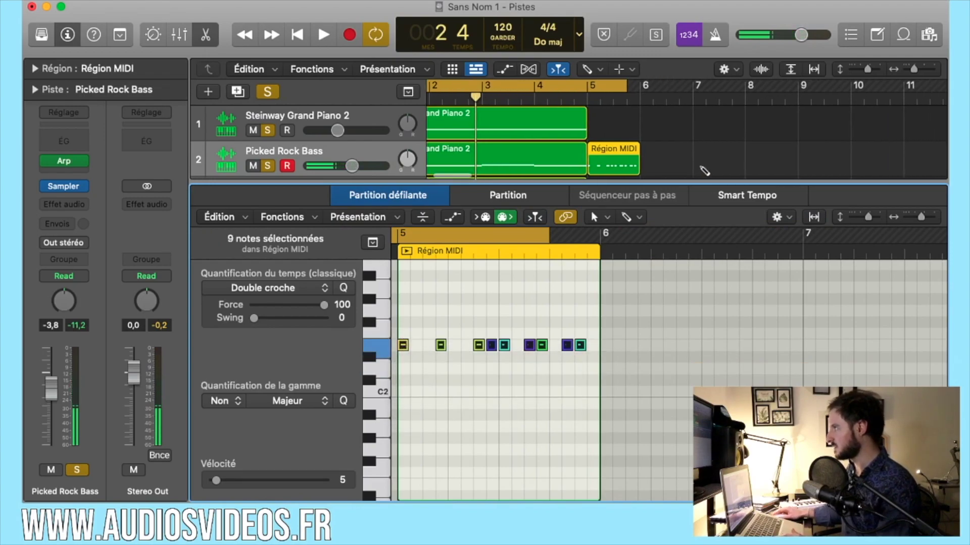
{"action": "scroll", "coordinate": [631, 171], "scroll_direction": "right", "scroll_amount": 15}
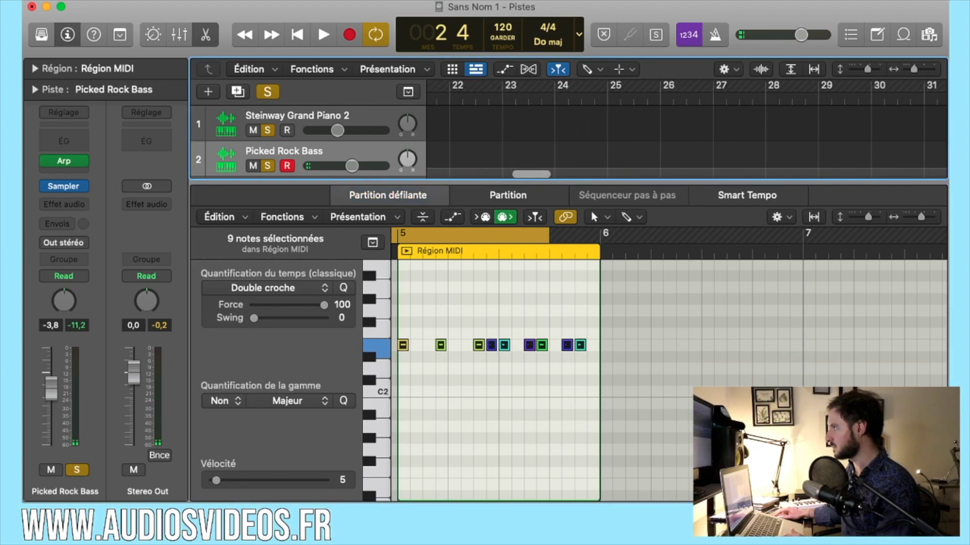
{"action": "left_click", "coordinate": [212, 36]}
{"action": "scroll", "coordinate": [613, 280], "scroll_direction": "left", "scroll_amount": 15}
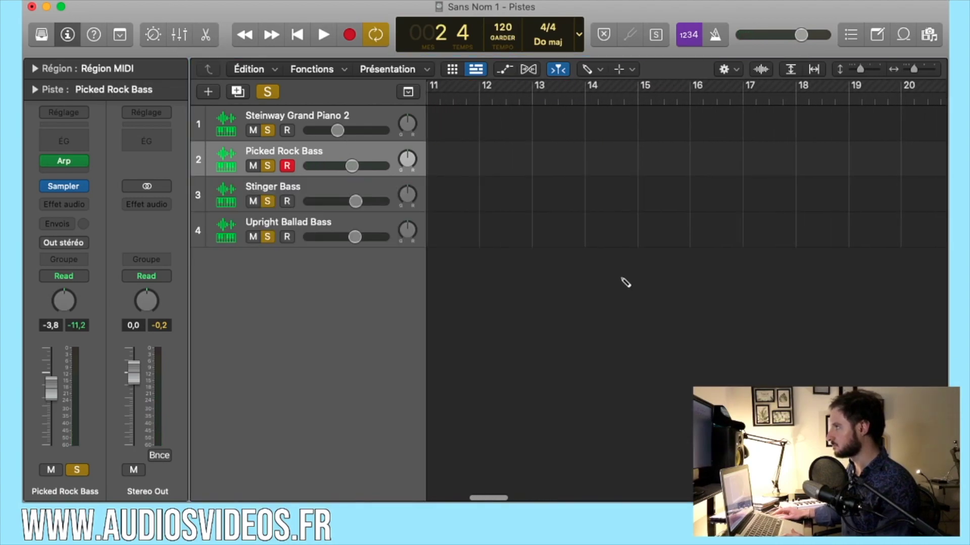
{"action": "double_click", "coordinate": [515, 155]}
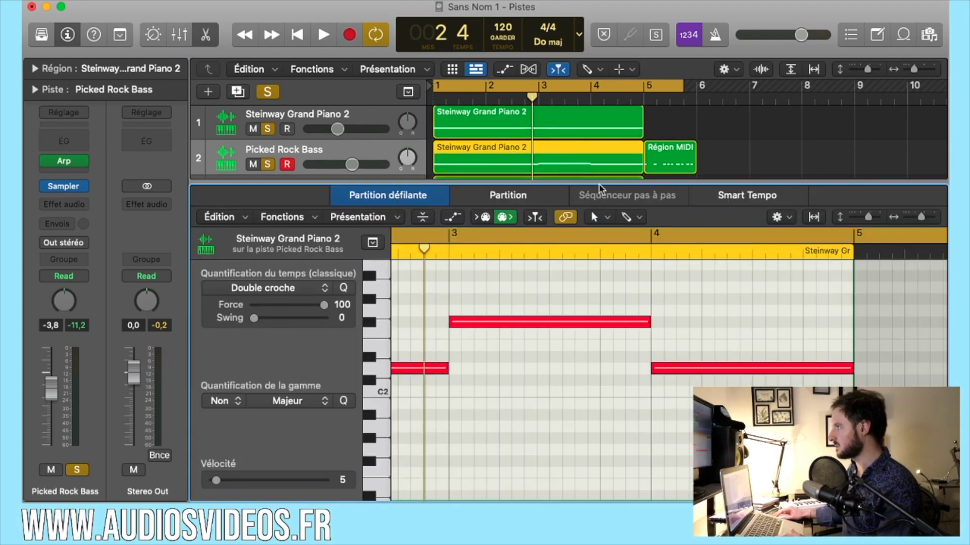
{"action": "scroll", "coordinate": [565, 158], "scroll_direction": "down", "scroll_amount": 3}
{"action": "scroll", "coordinate": [566, 158], "scroll_direction": "up", "scroll_amount": 3}
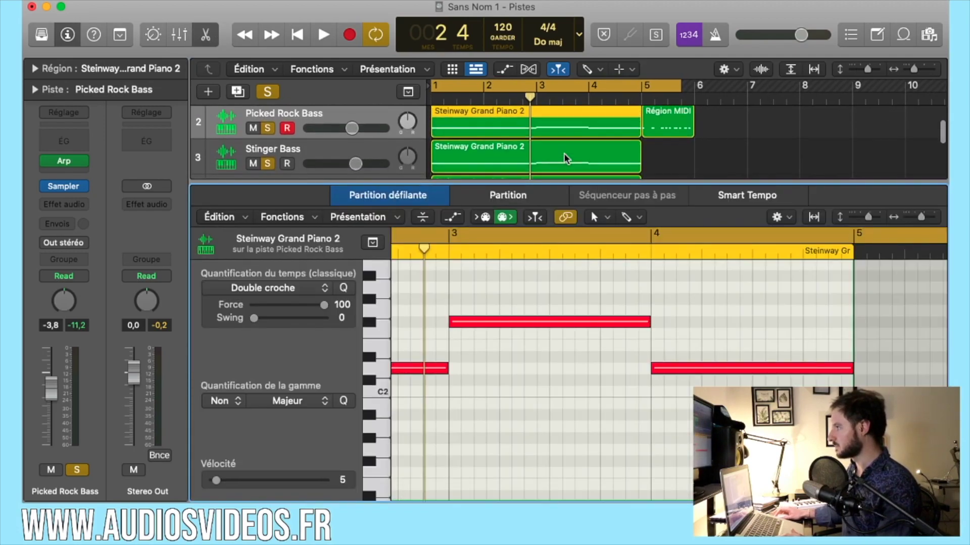
{"action": "scroll", "coordinate": [565, 159], "scroll_direction": "down", "scroll_amount": 1}
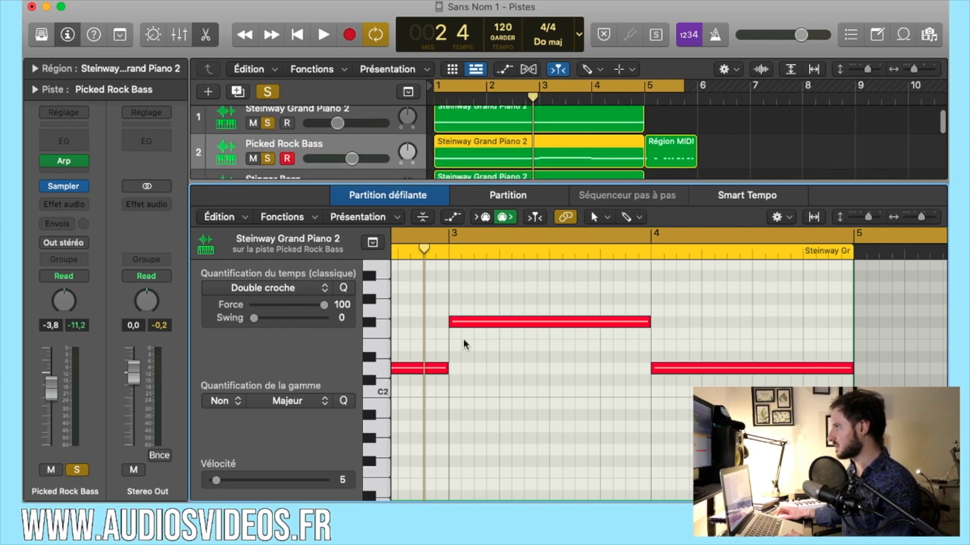
{"action": "scroll", "coordinate": [444, 341], "scroll_direction": "left", "scroll_amount": 10}
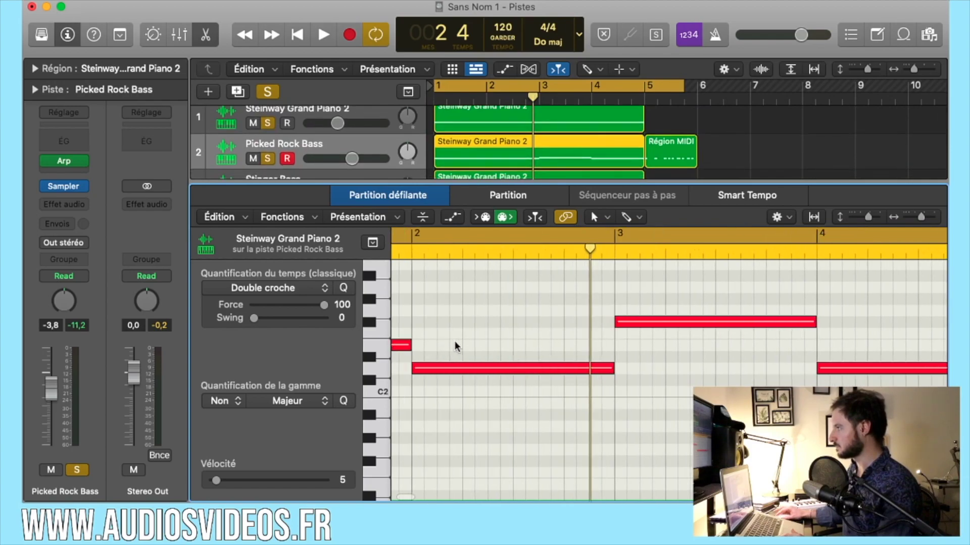
{"action": "scroll", "coordinate": [550, 321], "scroll_direction": "down", "scroll_amount": 5}
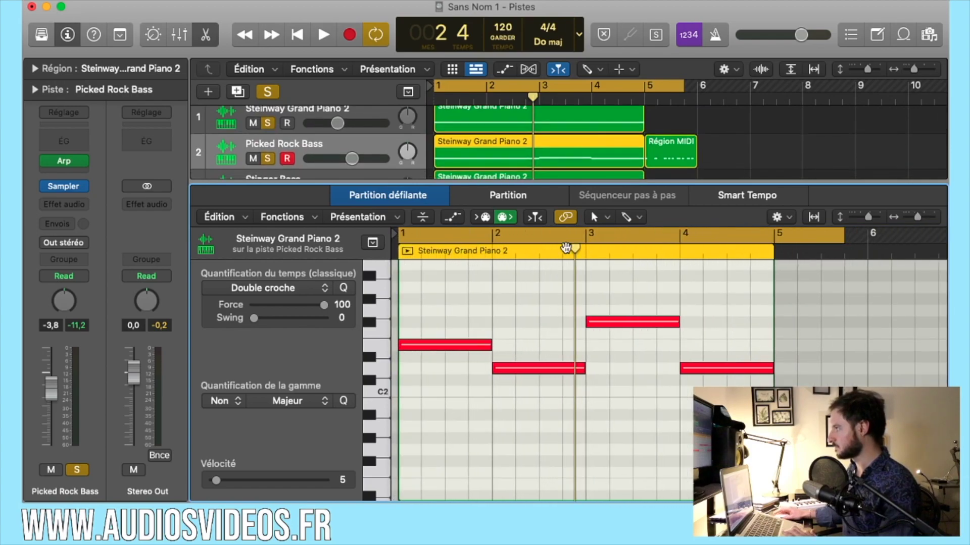
{"action": "left_click", "coordinate": [595, 153]}
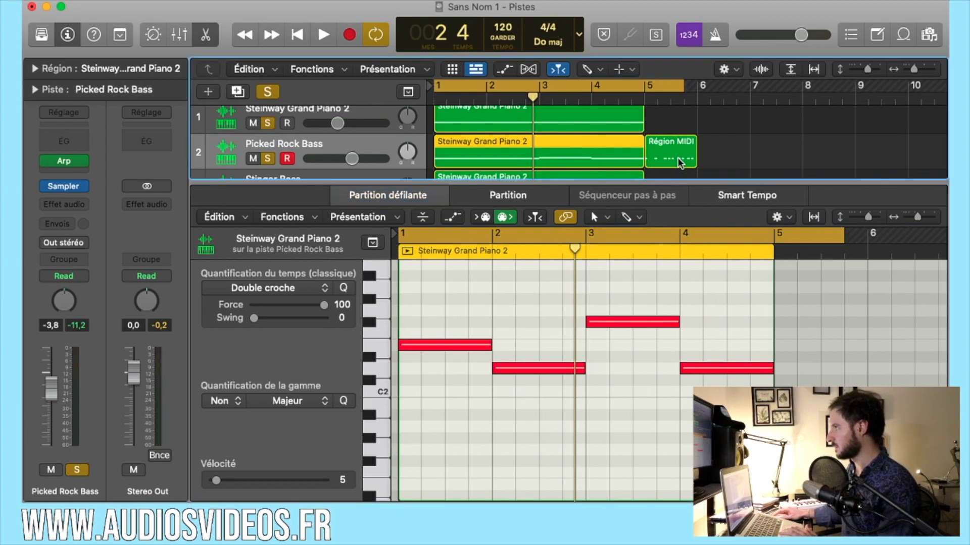
Replace the original four-bar Picked Rock Bass region with the exported pattern region, moved to bar 1.
{"action": "left_click_drag", "start_coordinate": [477, 311], "coordinate": [439, 385]}
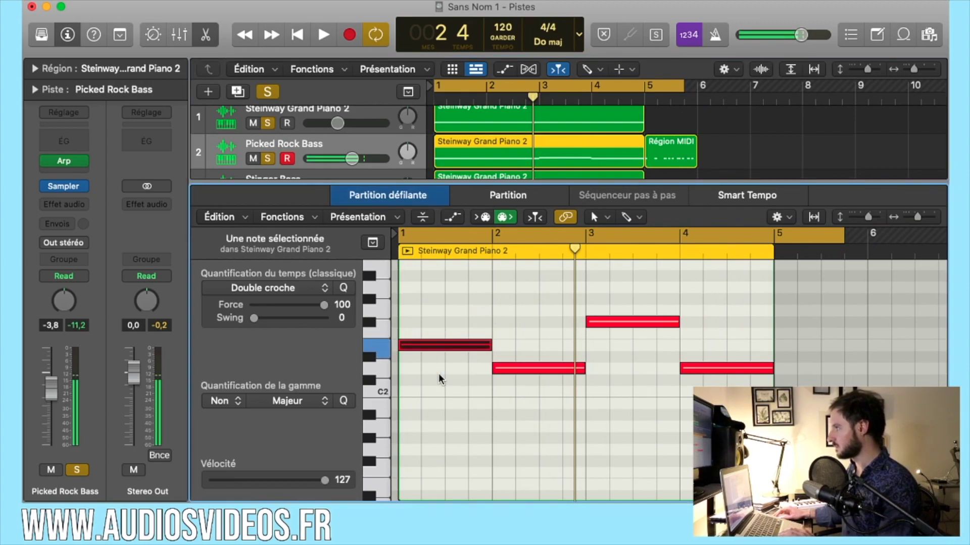
{"action": "key", "text": "Delete"}
{"action": "left_click", "coordinate": [592, 156]}
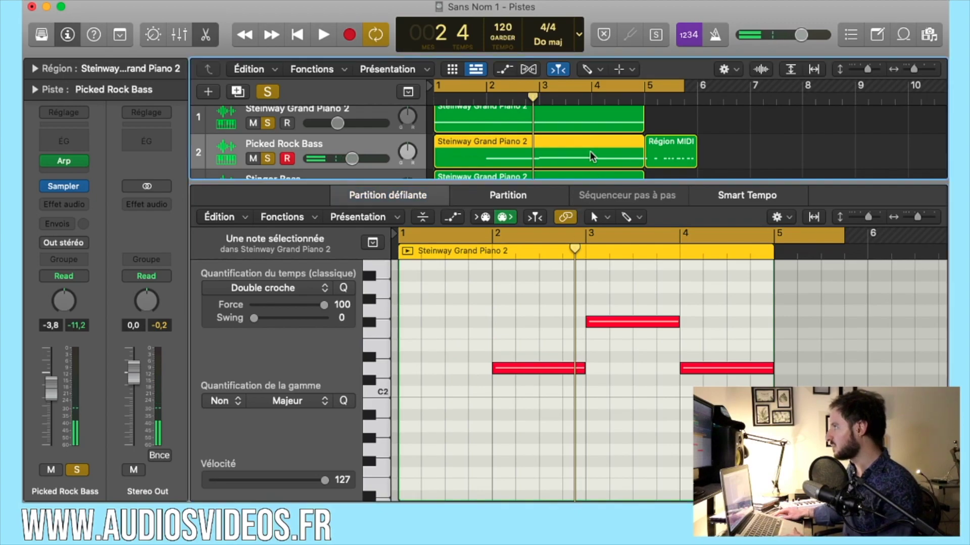
{"action": "left_click", "coordinate": [662, 155]}
{"action": "left_click_drag", "start_coordinate": [663, 154], "coordinate": [452, 155]}
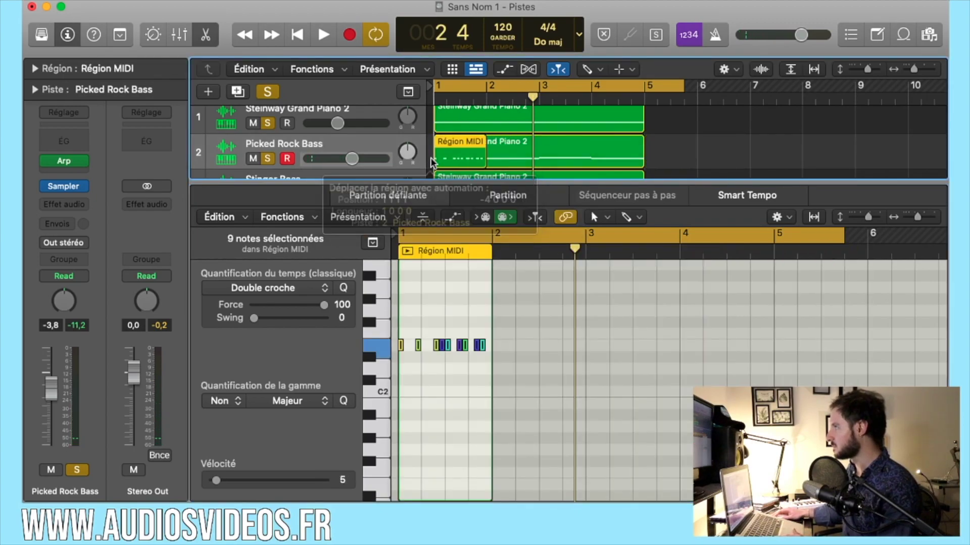
{"action": "left_click", "coordinate": [516, 152]}
{"action": "key", "text": "Delete"}
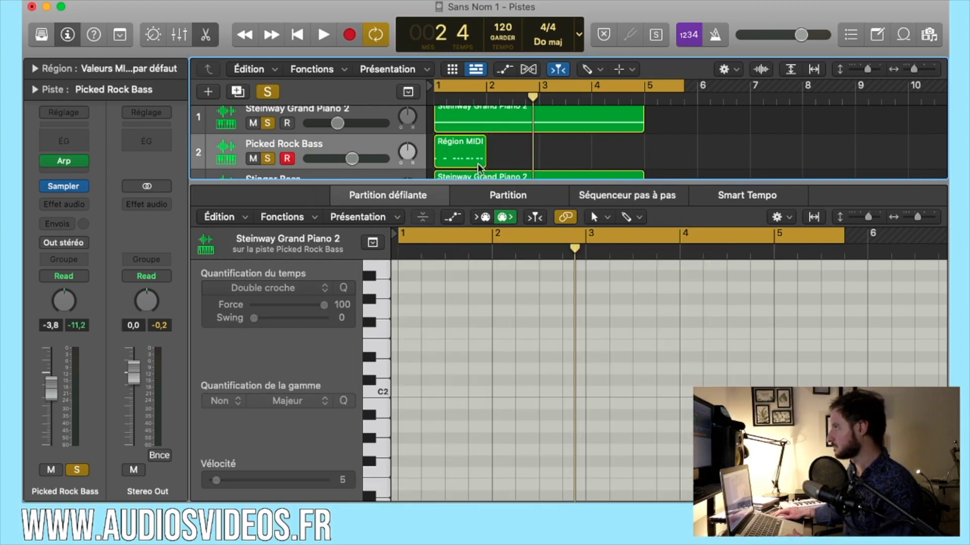
Extend the pattern region on Picked Rock Bass to bar 5 and open it in the Piano Roll.
{"action": "left_click_drag", "start_coordinate": [485, 164], "coordinate": [643, 163]}
{"action": "key", "text": "e"}
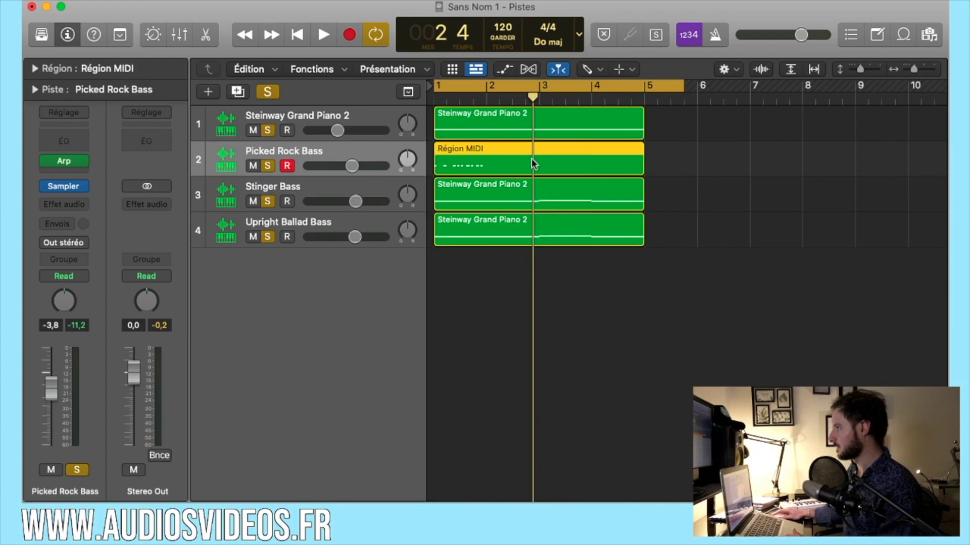
{"action": "key", "text": "e"}
{"action": "left_click_drag", "start_coordinate": [517, 351], "coordinate": [495, 393]}
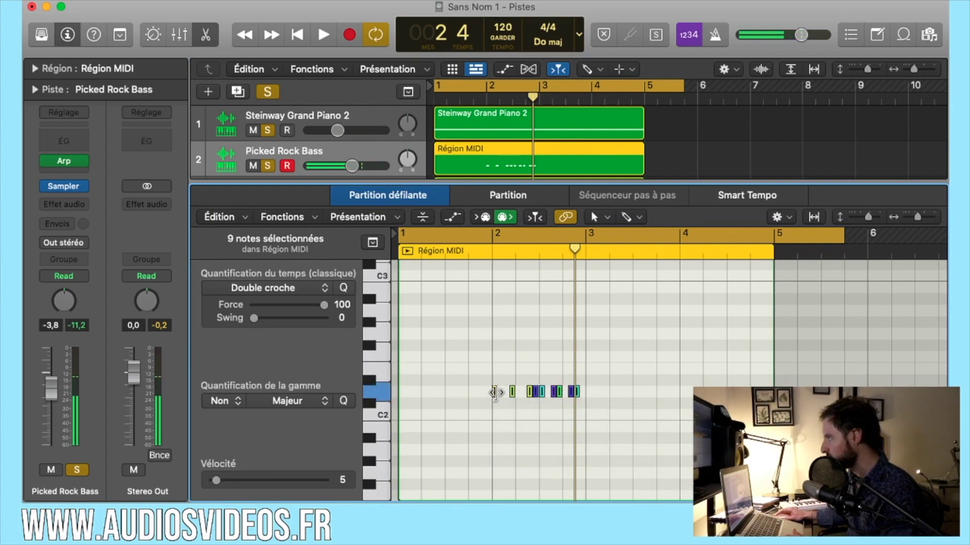
{"action": "left_click", "coordinate": [496, 395]}
{"action": "key", "text": "super+z"}
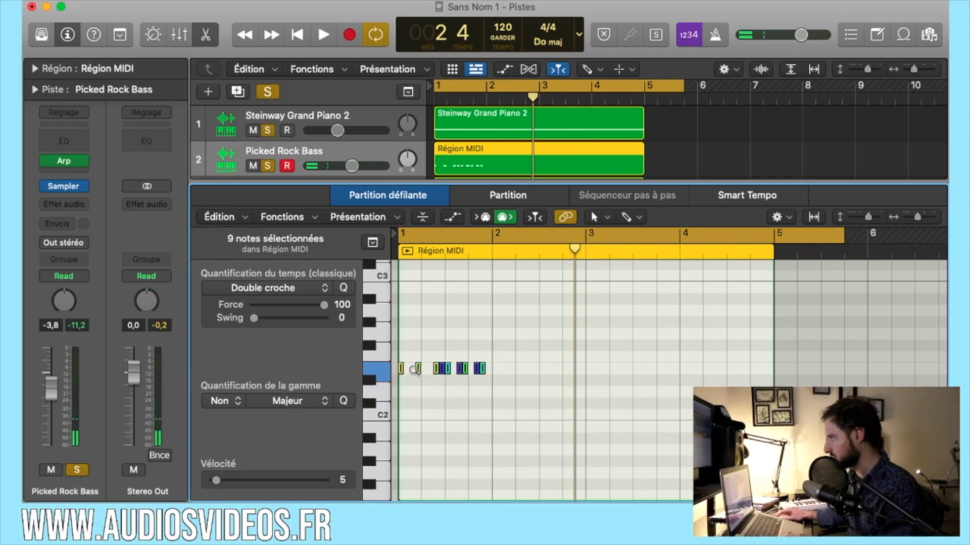
Copy the nine-note pattern to bar 2 on D2, bar 3 on F#2 and bar 4 on D2, and play it with the arpeggiator bypassed.
{"action": "left_click_drag", "start_coordinate": [402, 373], "coordinate": [682, 393]}
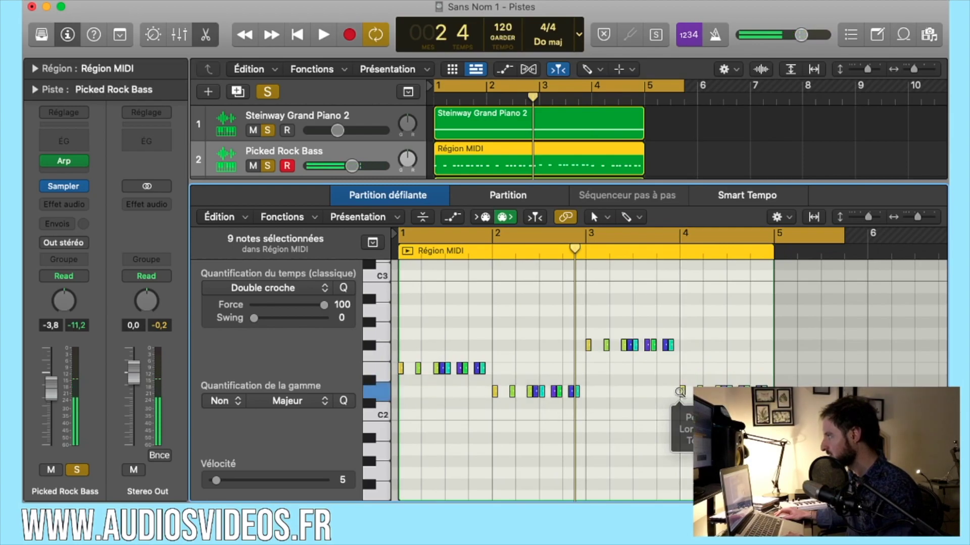
{"action": "key", "text": "space"}
{"action": "mouse_move", "coordinate": [47, 164]}
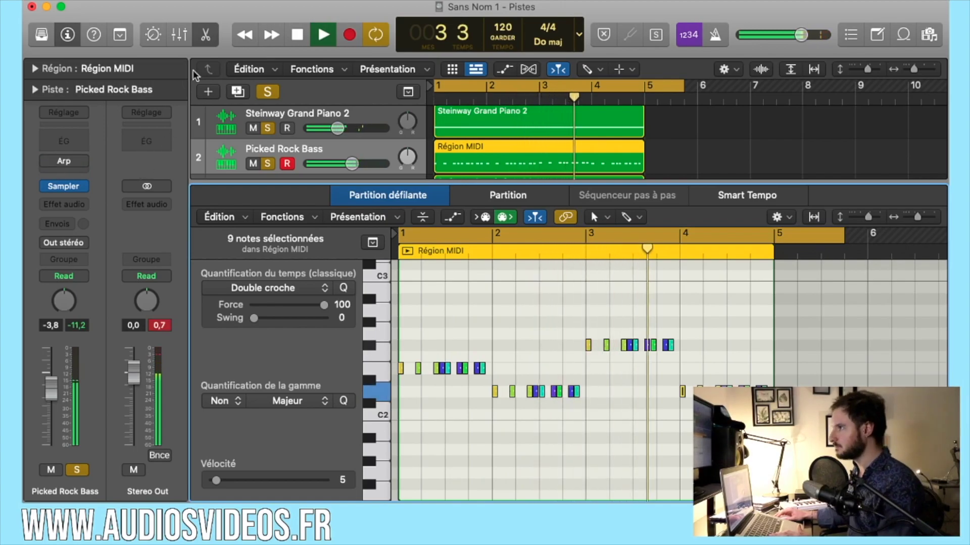
{"action": "key", "text": "space"}
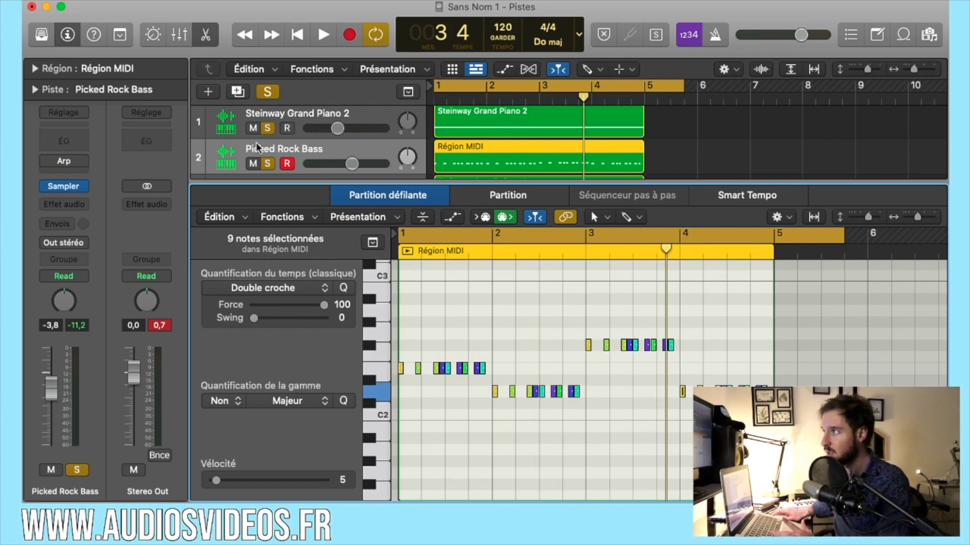
Compare the Picked Rock Bass pattern with the arpeggiator on and off during playback, leaving it bypassed.
{"action": "key", "text": "Return"}
{"action": "key", "text": "space"}
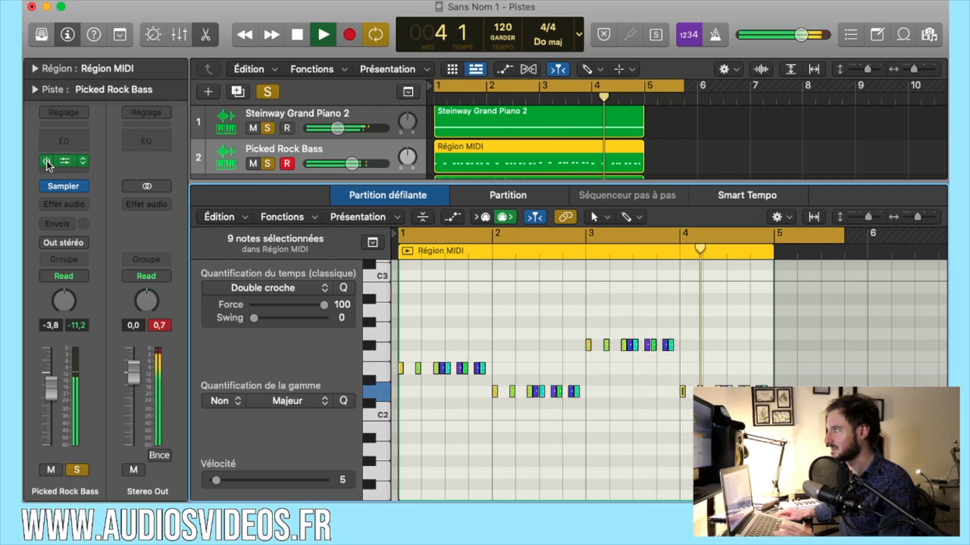
{"action": "key", "text": "space"}
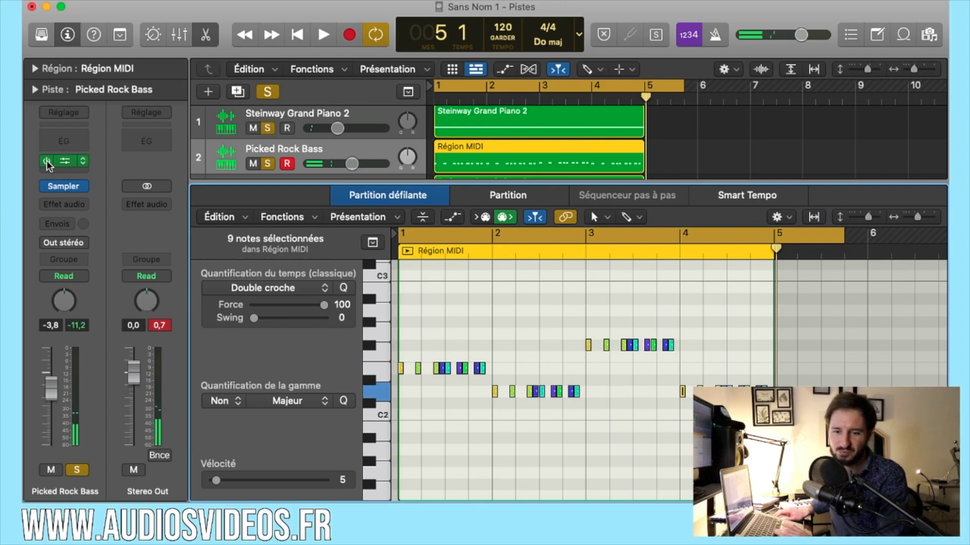
{"action": "key", "text": "space"}
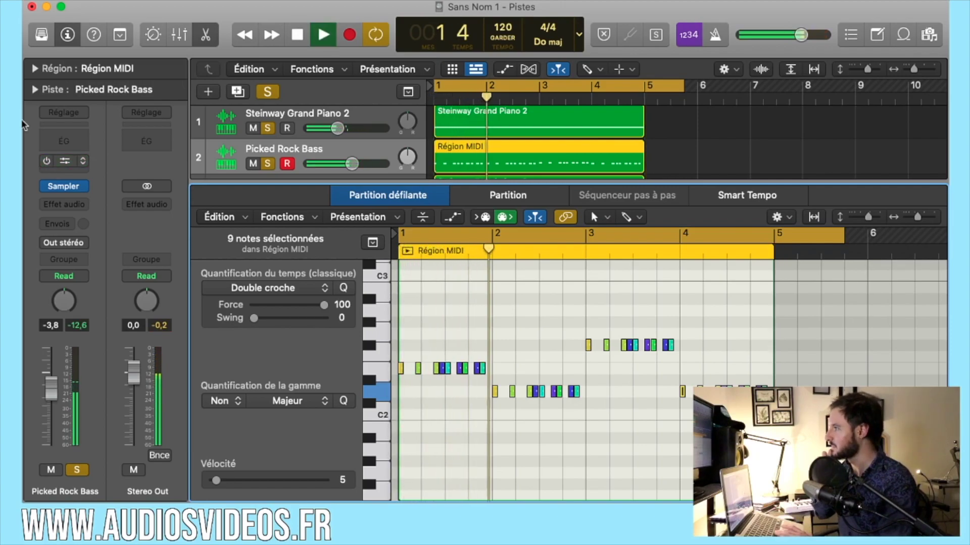
Close the Piano Roll, fit the four-bar regions to the arrangement view, stop playback and switch to the Pointer tool.
{"action": "left_click", "coordinate": [211, 39]}
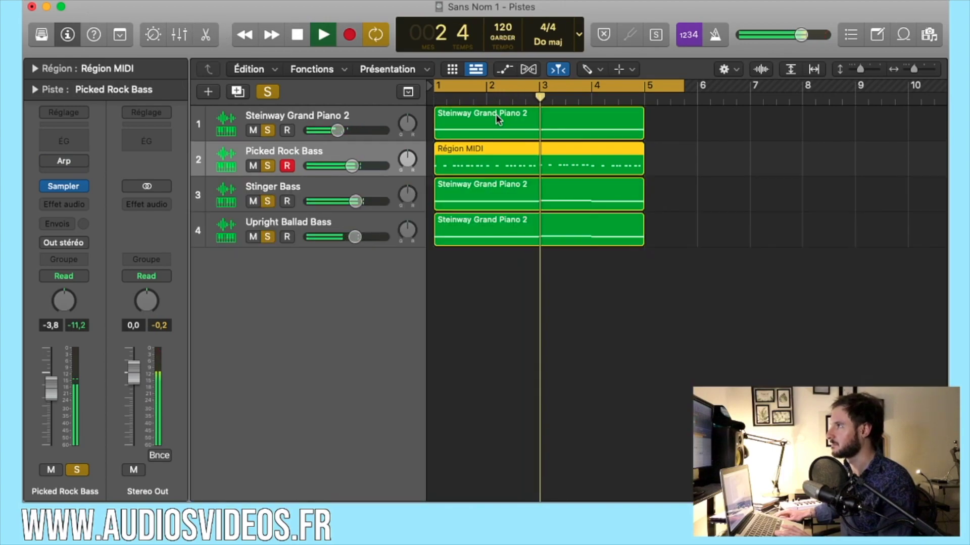
{"action": "scroll", "coordinate": [543, 207], "scroll_direction": "up", "scroll_amount": 3}
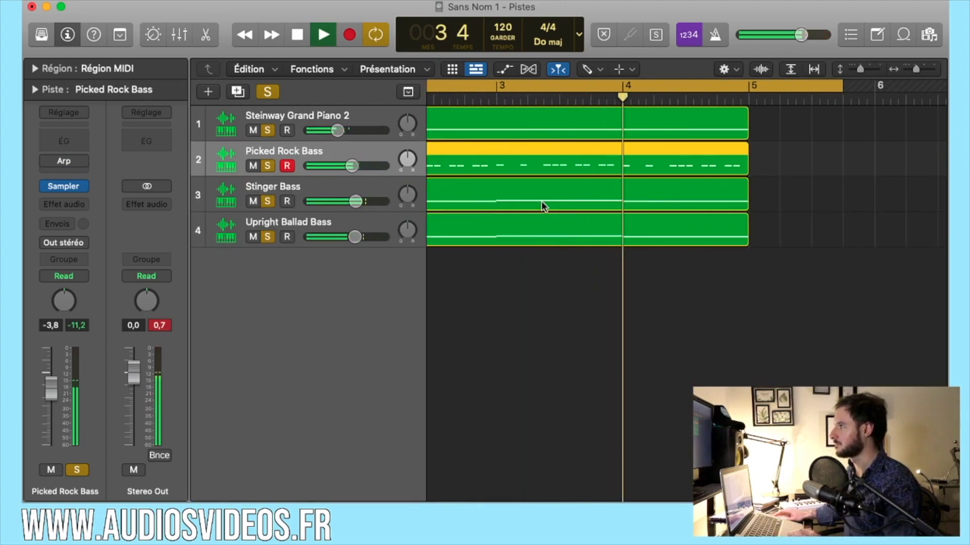
{"action": "scroll", "coordinate": [626, 207], "scroll_direction": "down", "scroll_amount": 3}
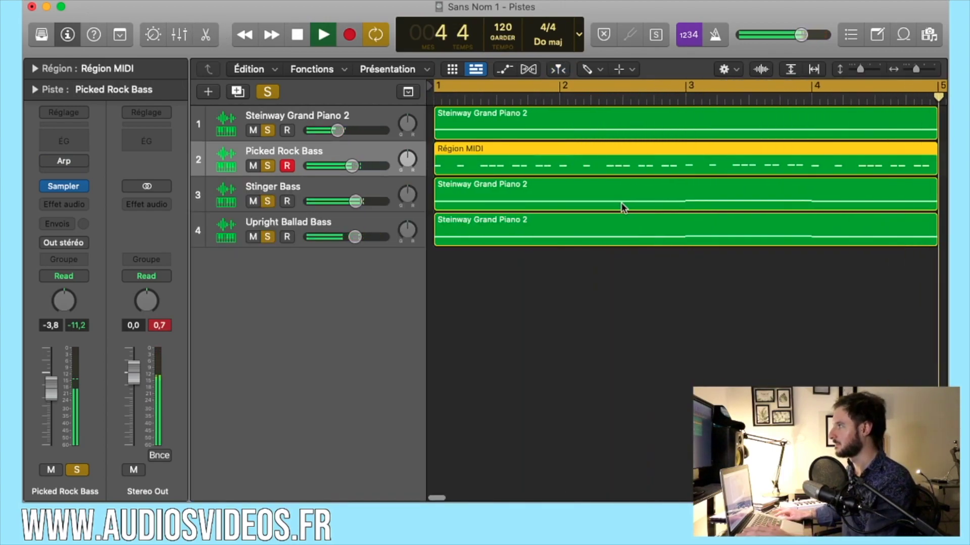
{"action": "key", "text": "space"}
{"action": "key", "text": "t"}
{"action": "left_click", "coordinate": [625, 205]}
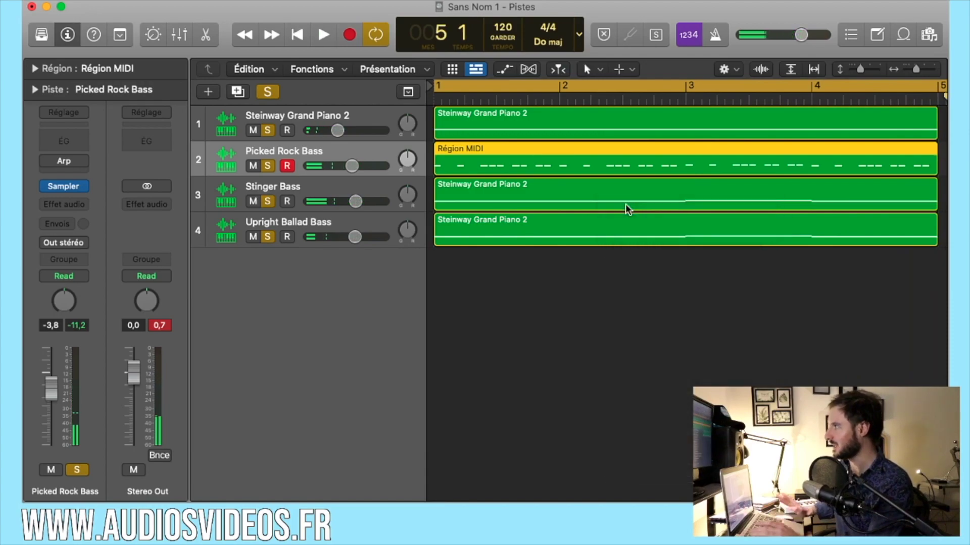